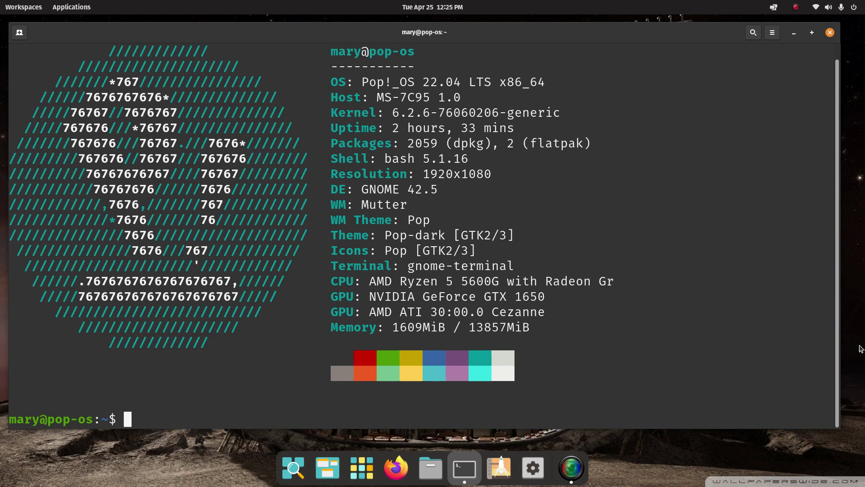
Step: Highlight the screen resolution and user/host lines in the terminal, then close it
drag(423, 174, 502, 172)
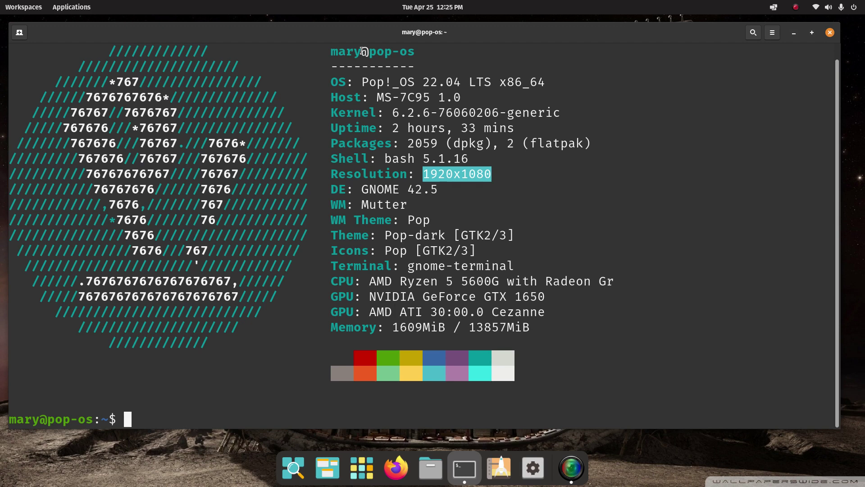
drag(328, 51, 424, 52)
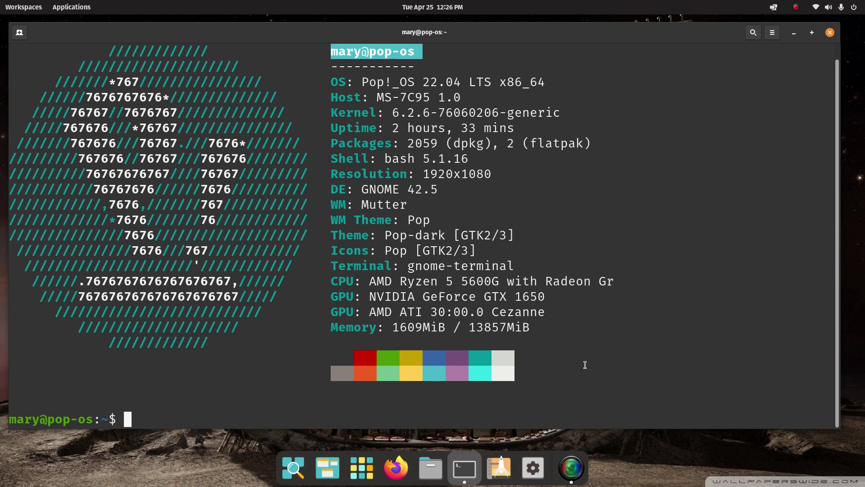
key(ctrl+d)
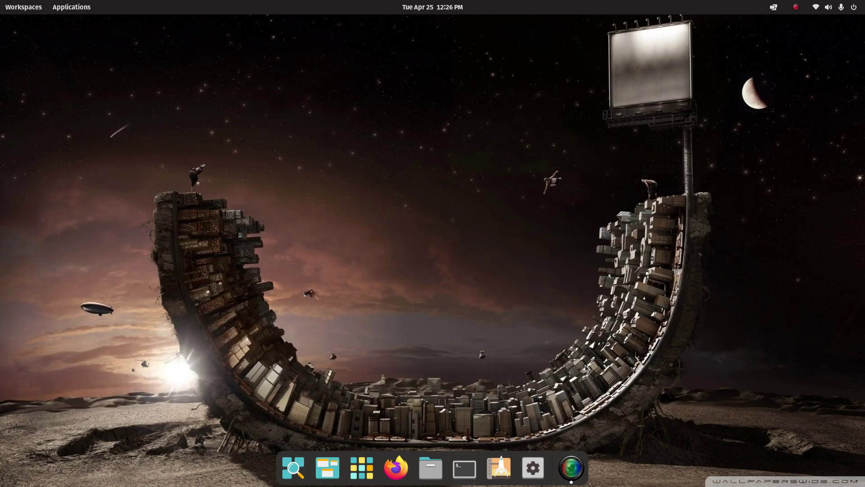
Step: Launch Pop!_Shop from the dock and search the store for 'dict'
click(498, 474)
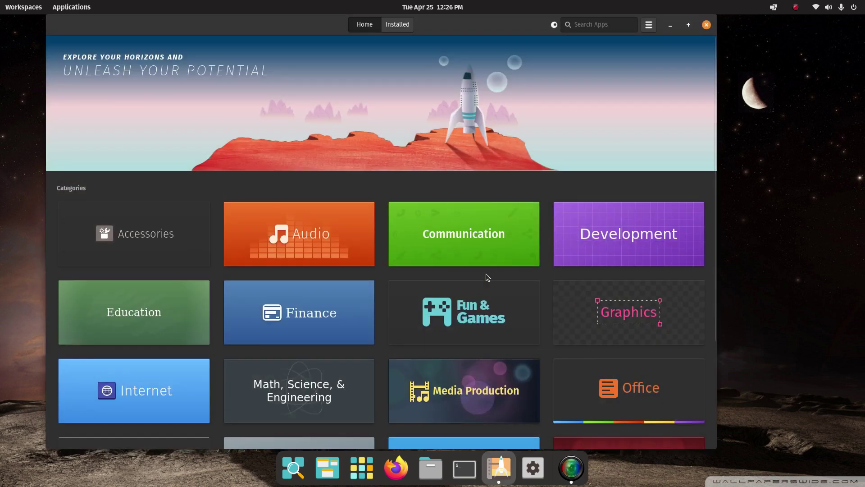
click(588, 25)
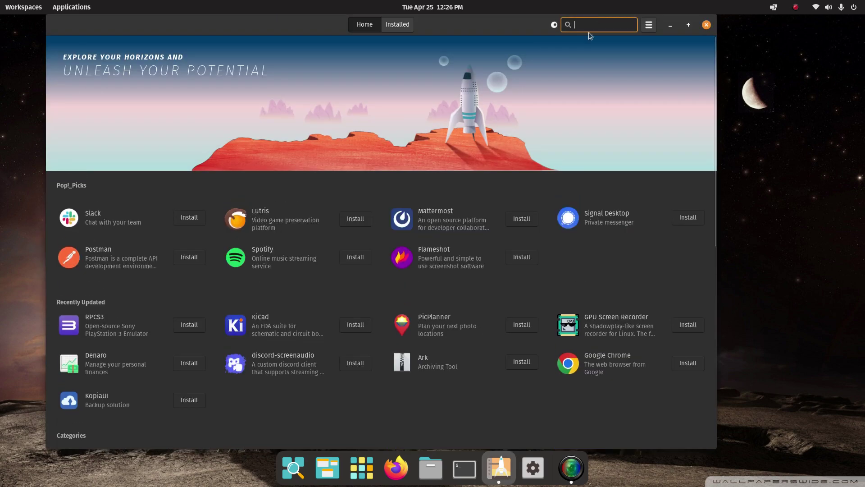
text(dict)
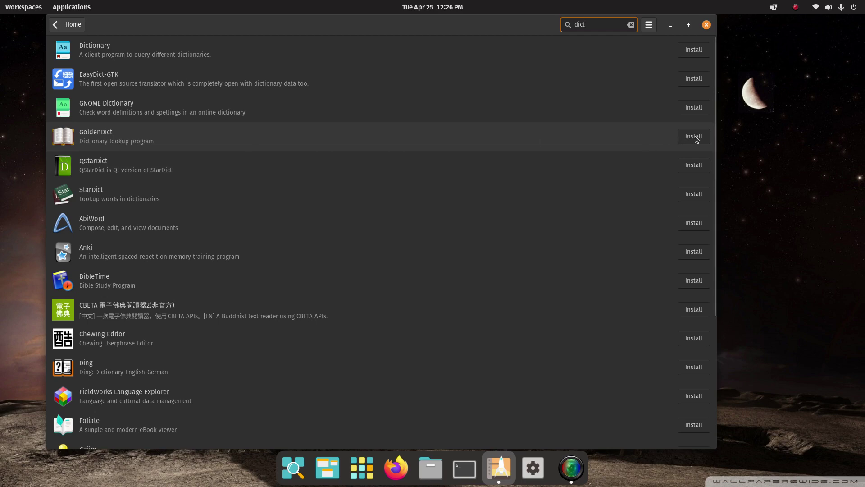
Step: Open GoldenDict from the 'dict' results and choose Ubuntu (deb) instead of flathub as its source
click(380, 138)
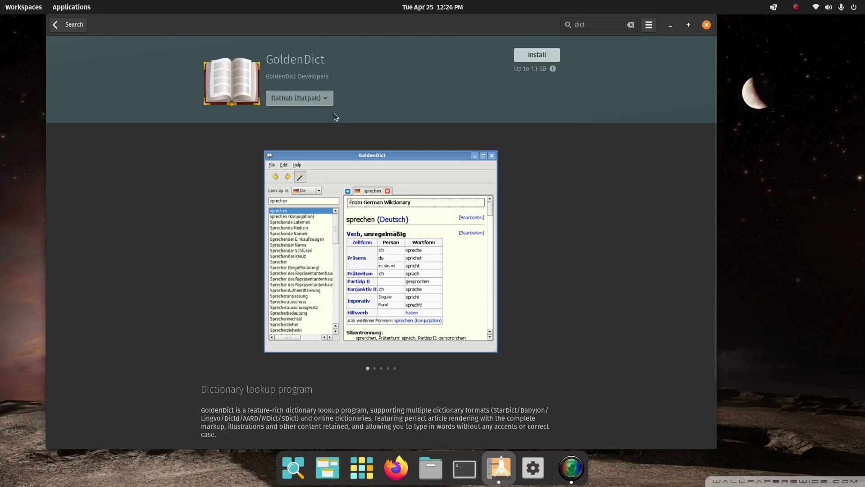
click(320, 100)
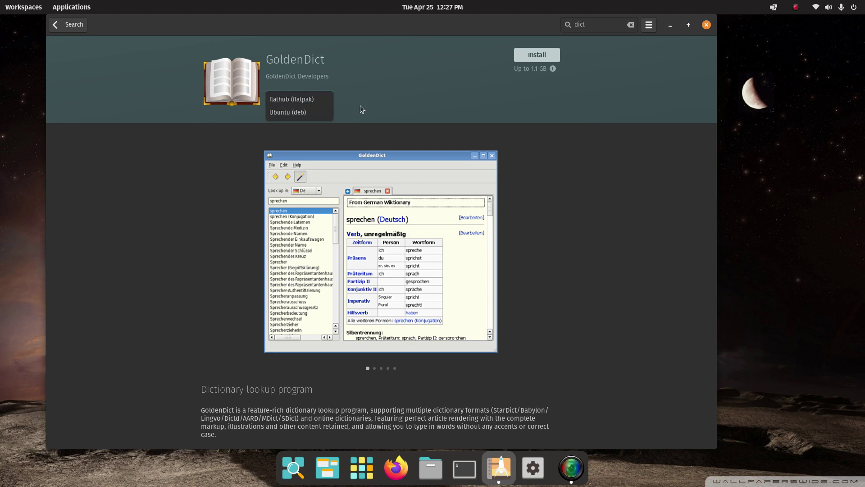
click(286, 114)
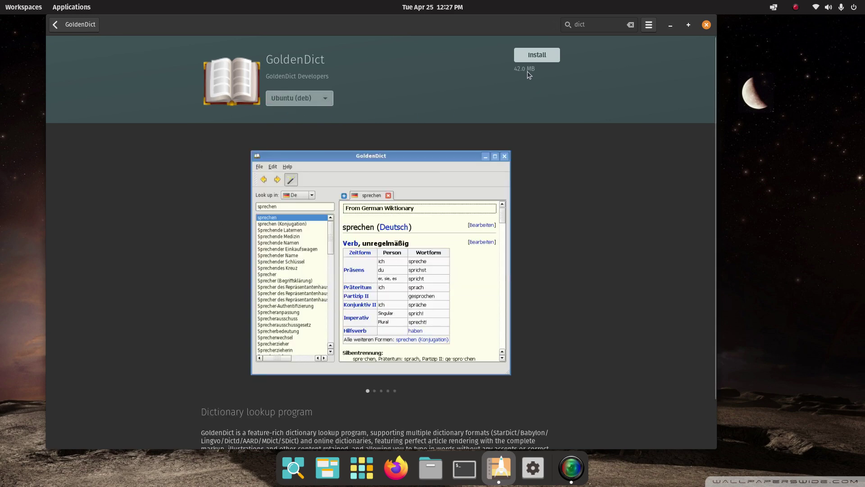
click(324, 101)
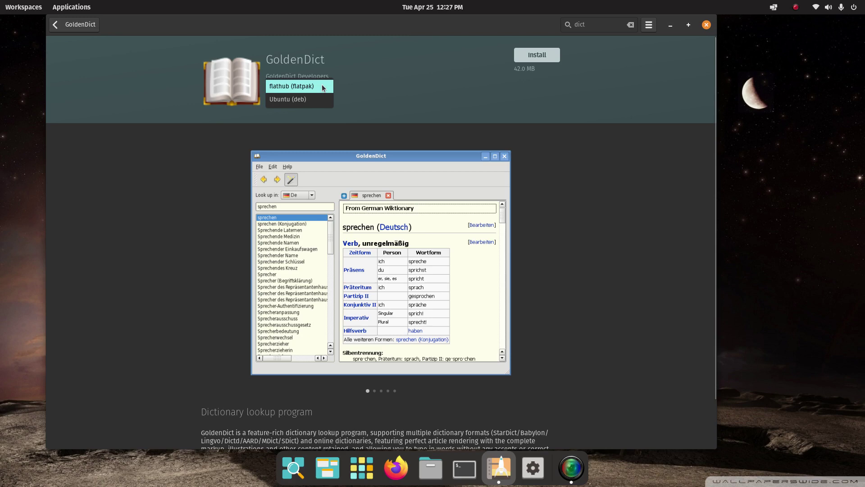
click(296, 85)
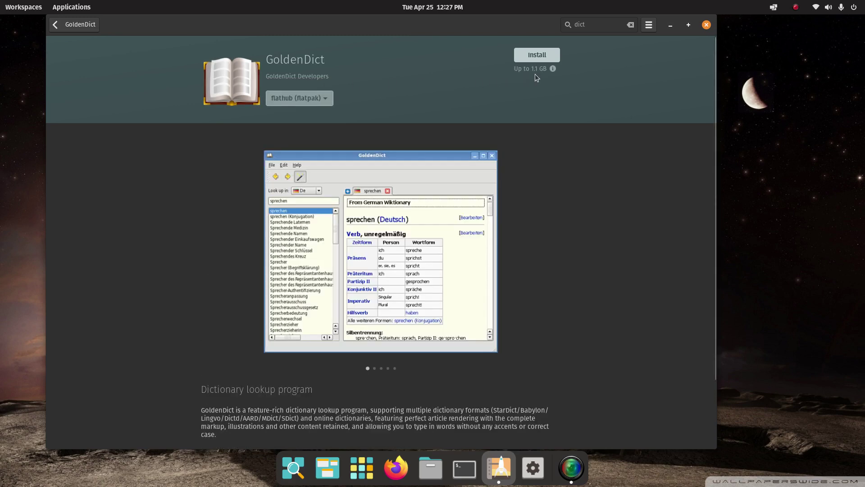
click(319, 101)
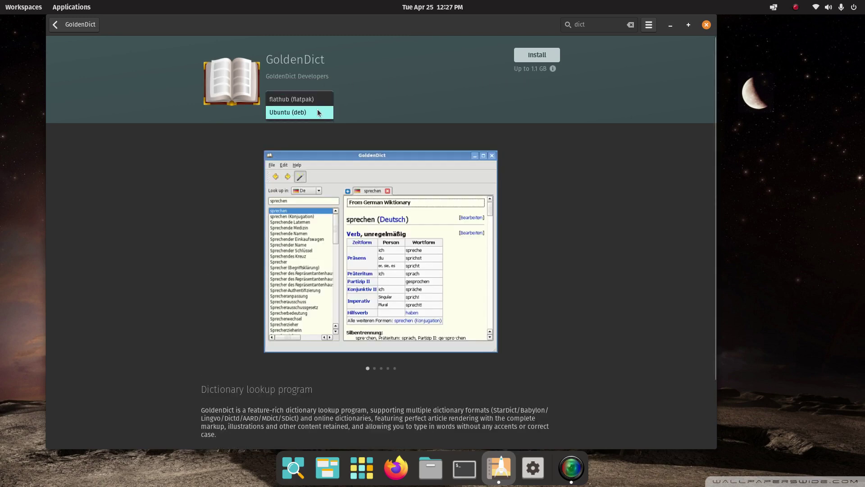
click(317, 109)
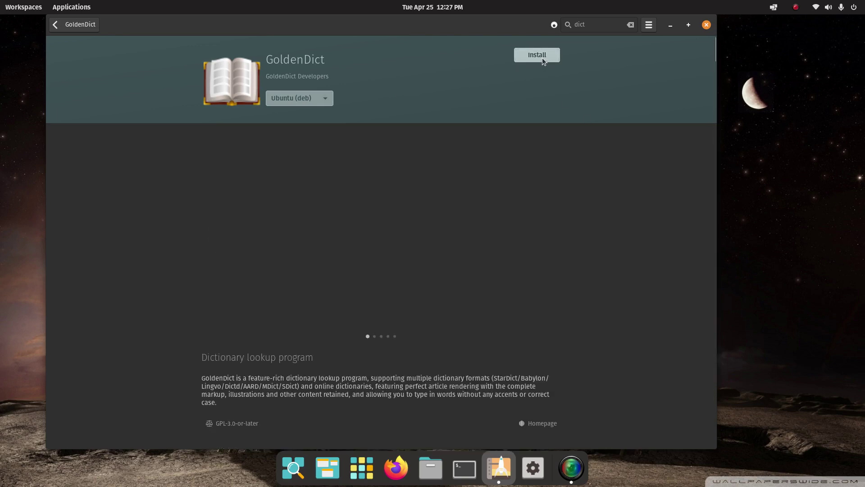
Step: Install GoldenDict's deb package, authenticating with the account password
click(542, 58)
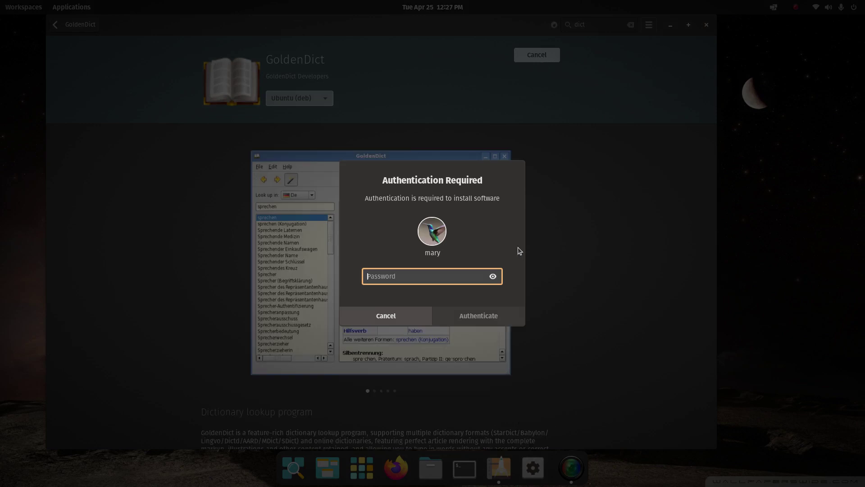
text(••••••)
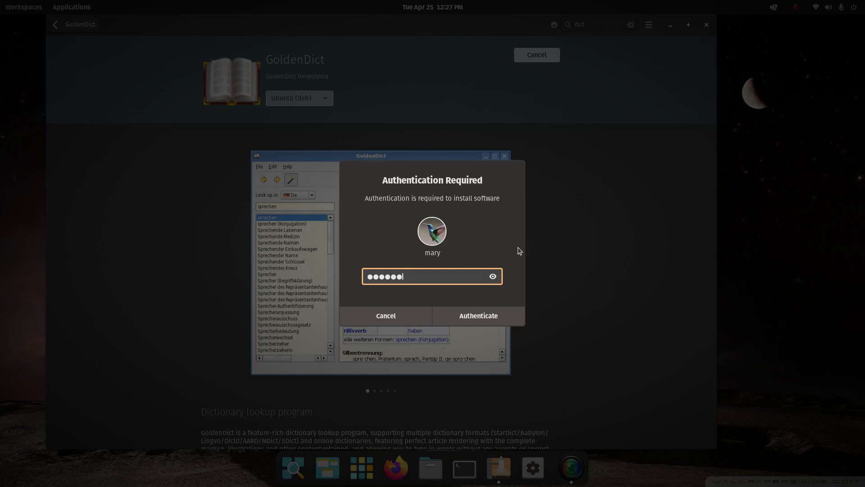
text(••••)
key(Return)
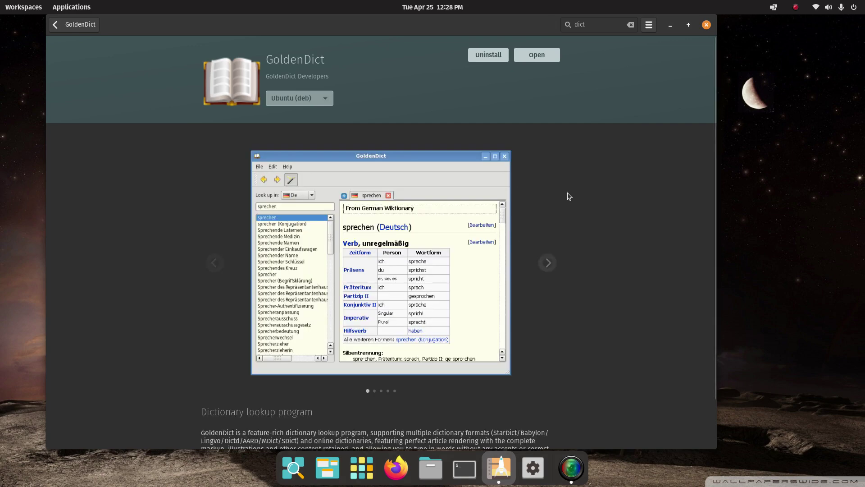
Step: Return to the store home page and search for 'libreoffice'
click(54, 25)
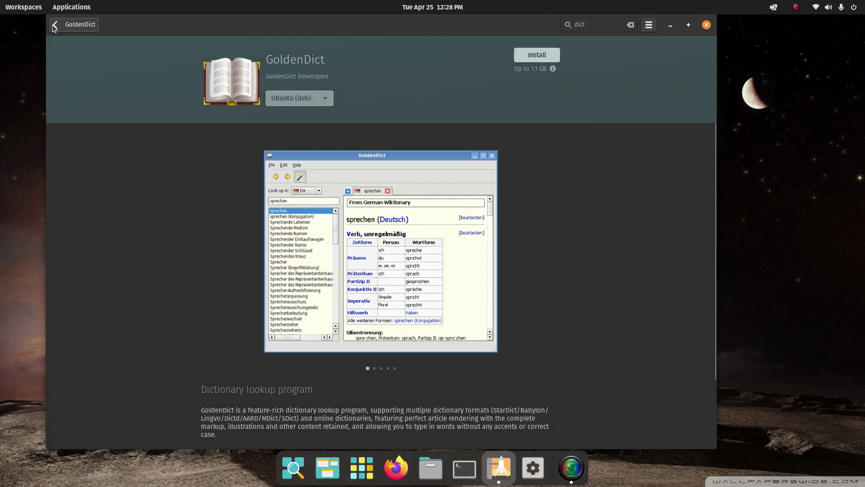
click(56, 25)
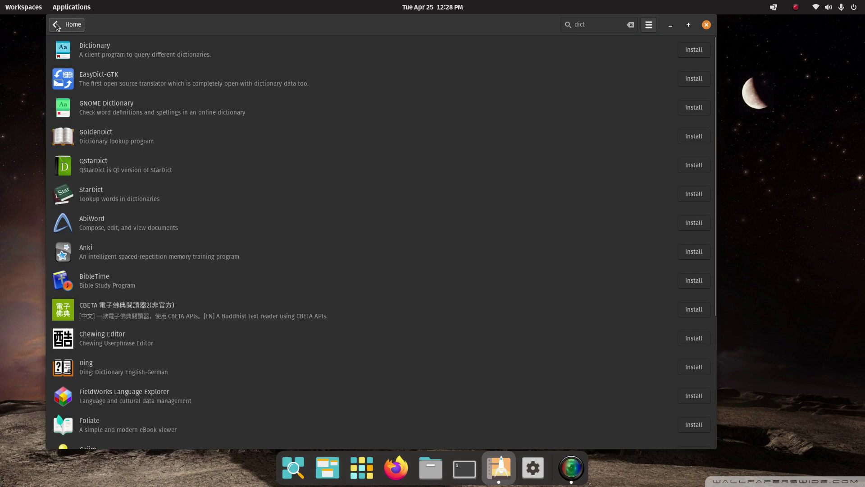
click(56, 26)
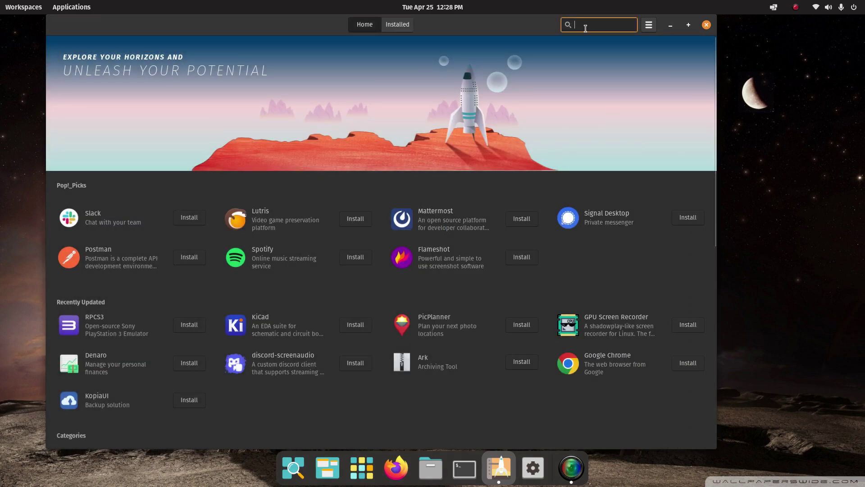
text(libreoffice)
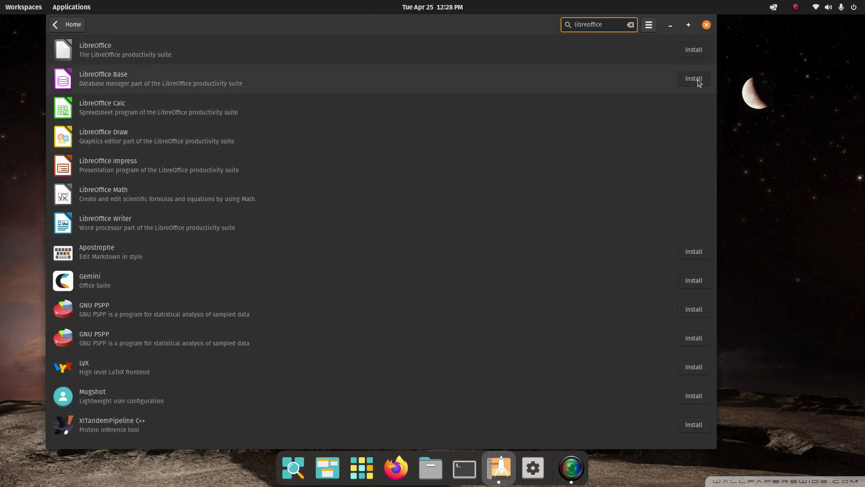
Step: View the LibreOffice Base details page, then go back to the store home page
click(483, 81)
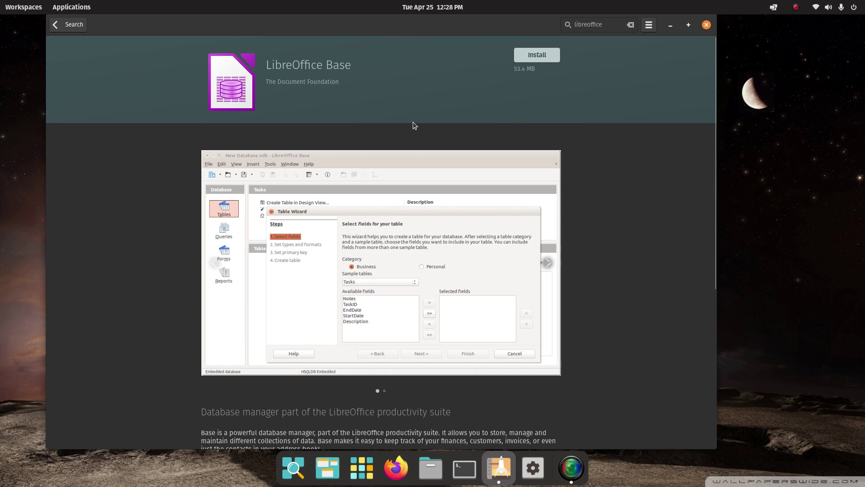
click(73, 28)
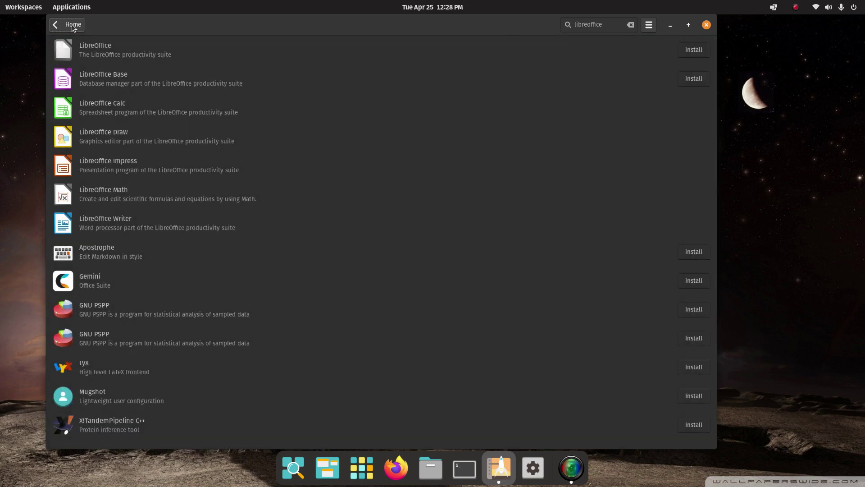
click(73, 27)
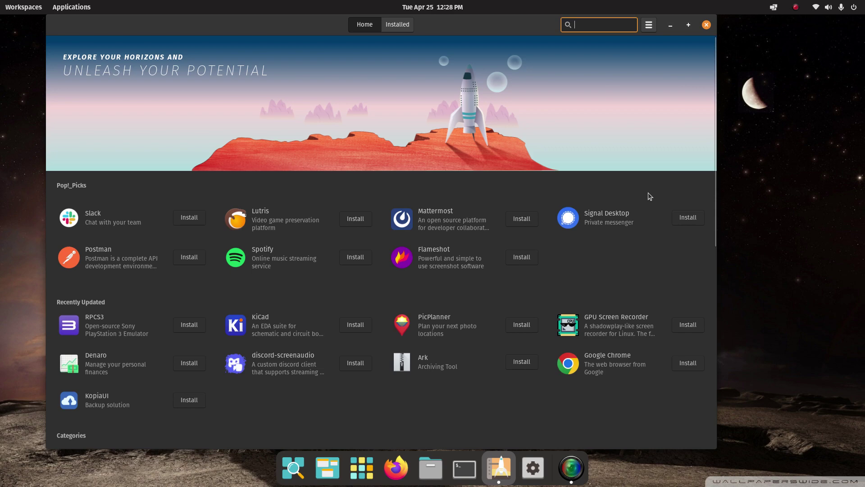
Step: Close Pop!_Shop and launch GoldenDict from the application library
click(707, 26)
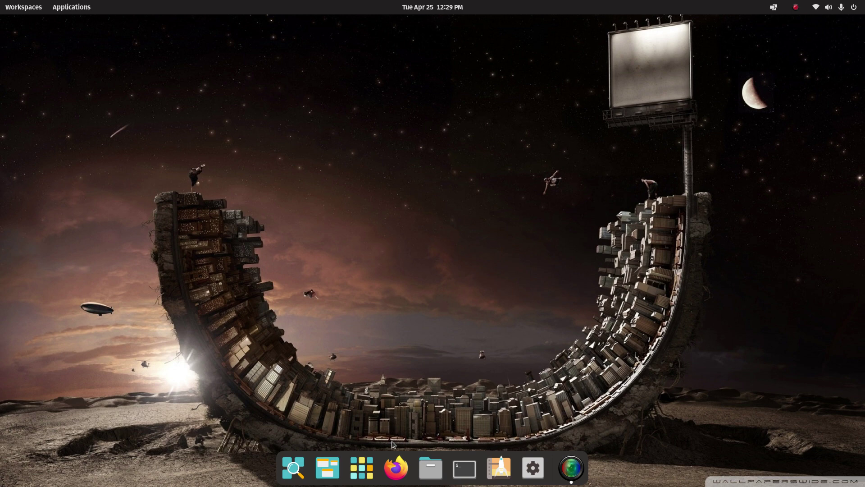
click(362, 473)
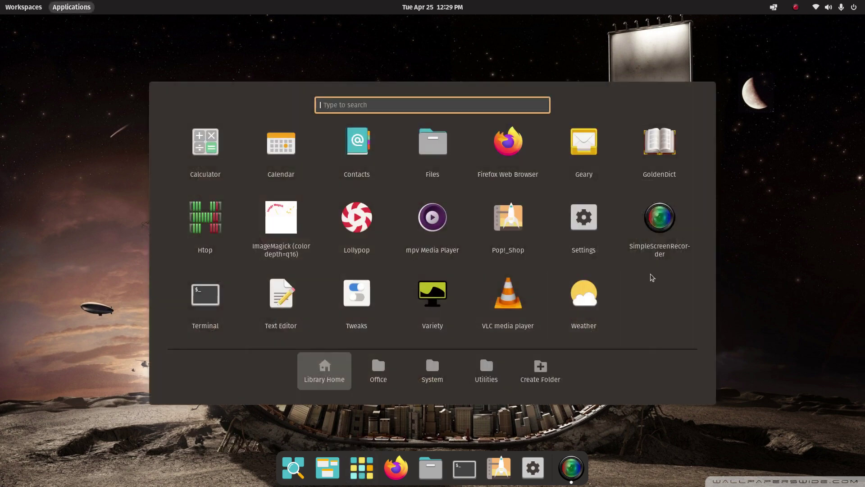
right_click(665, 148)
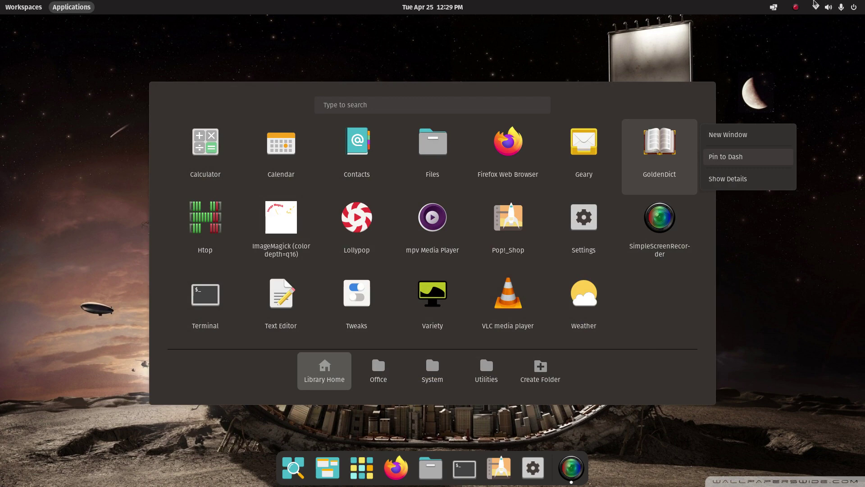
click(664, 146)
click(663, 145)
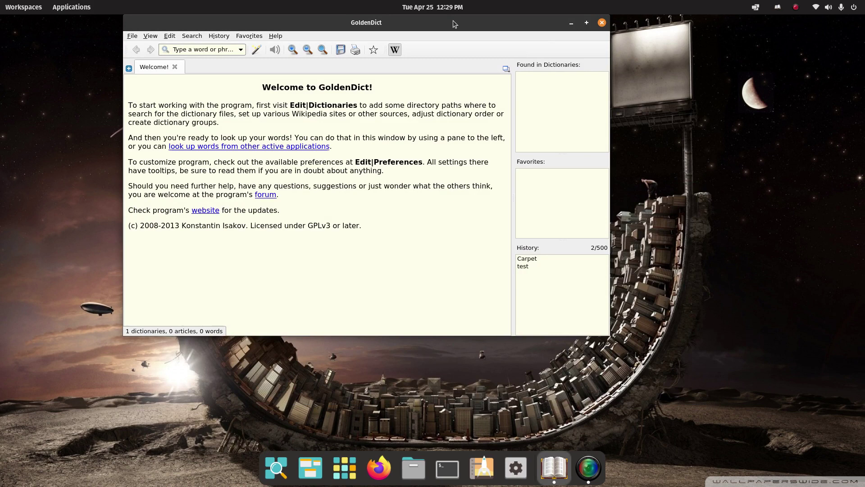
Step: Move the GoldenDict window and zoom the welcome page text in and out
drag(435, 41, 448, 73)
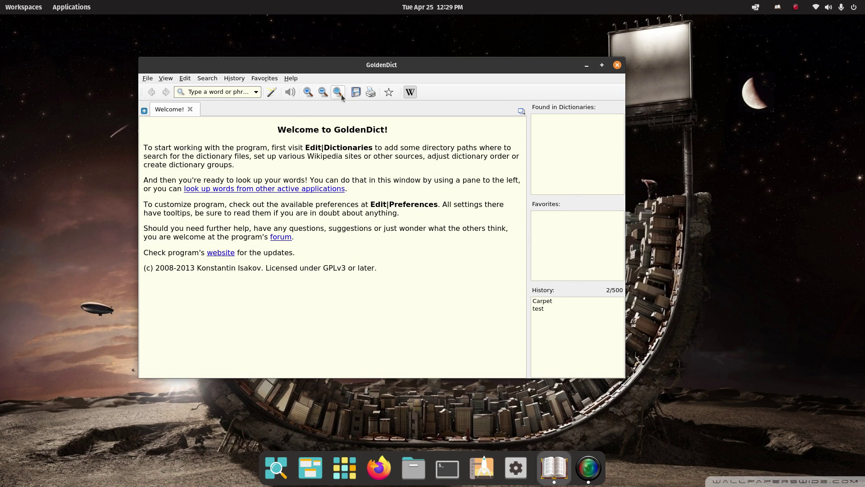
click(308, 92)
click(308, 92)
click(323, 92)
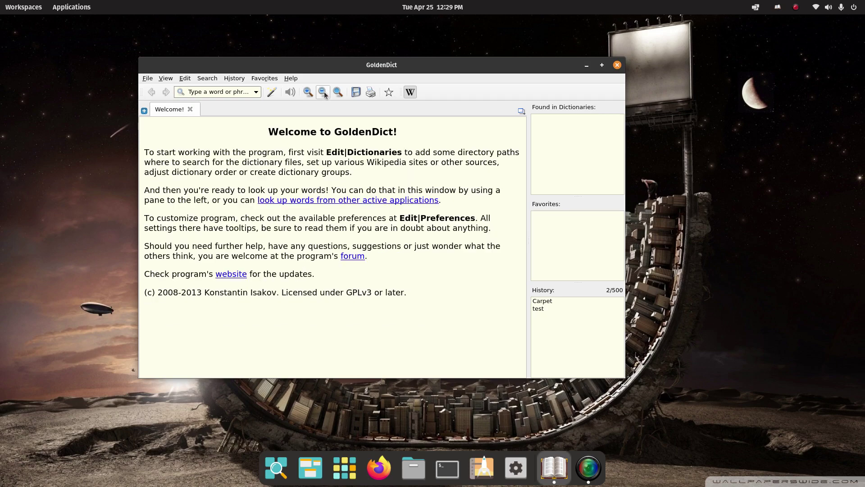
click(323, 92)
scroll(392, 305, down, 5)
scroll(393, 299, up, 5)
scroll(394, 299, up, 1)
scroll(394, 300, down, 1)
scroll(394, 299, up, 1)
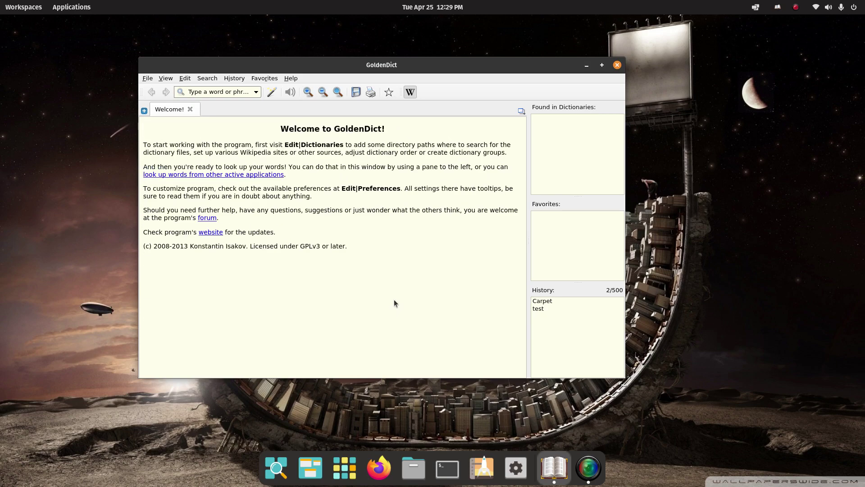
scroll(394, 299, down, 1)
scroll(394, 299, up, 1)
scroll(394, 299, down, 1)
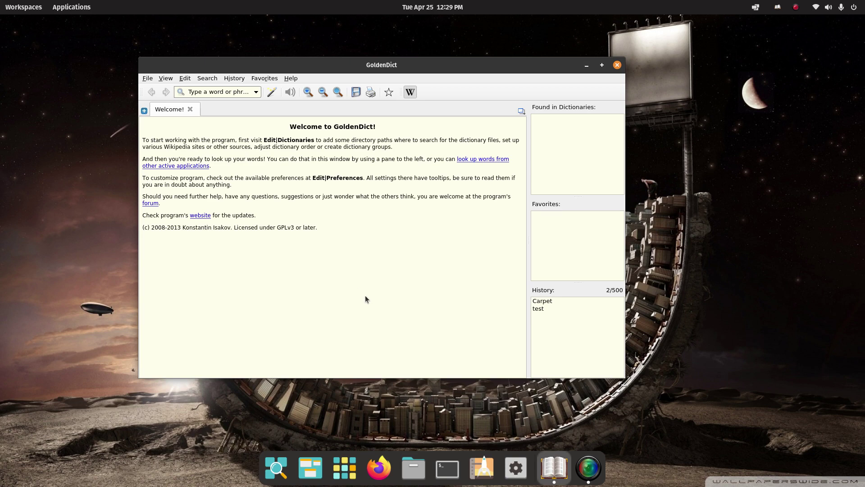
scroll(386, 307, up, 4)
scroll(385, 307, down, 2)
scroll(386, 308, up, 2)
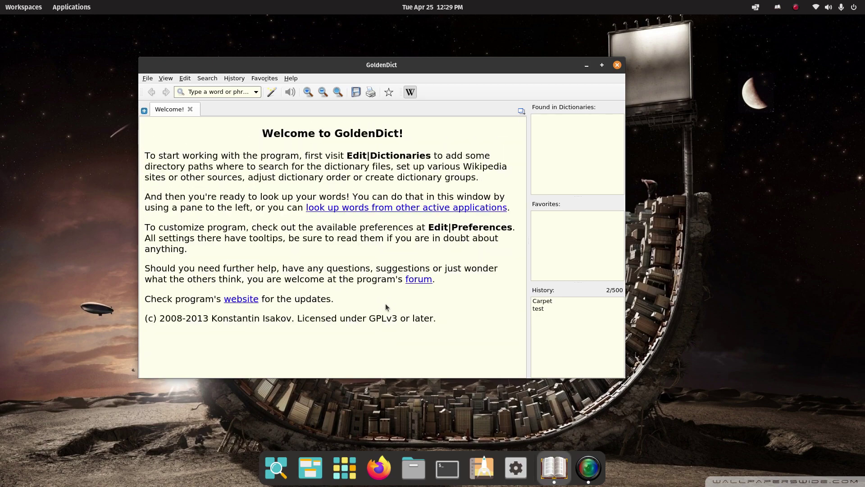
scroll(385, 307, down, 2)
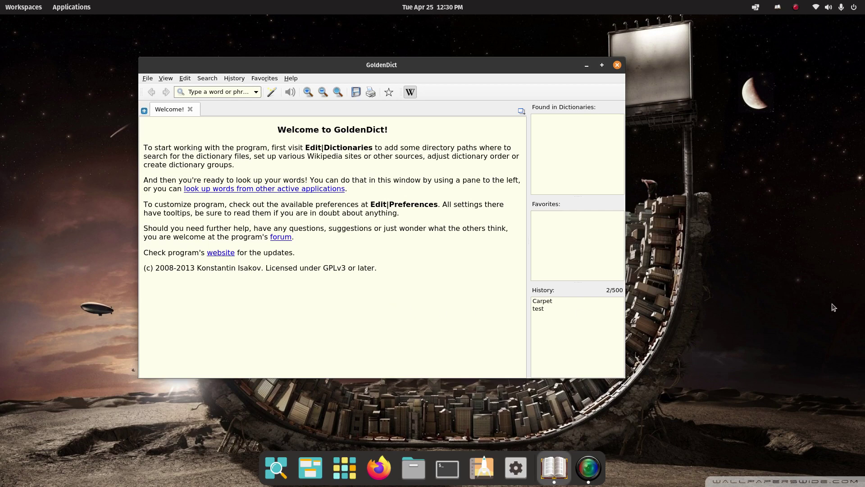
ctrl+scroll(520, 325, up, 3)
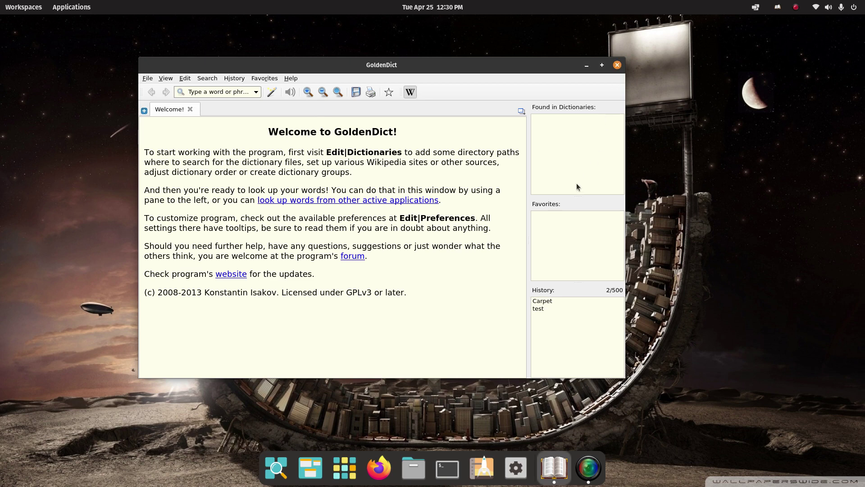
Step: Close the main window with Ctrl+Q and restore it with the tray menu's Show Main Window
key(ctrl+q)
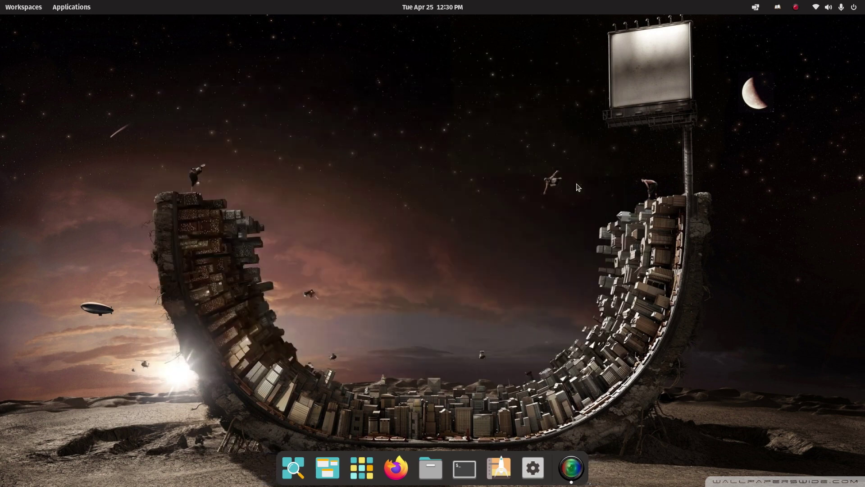
click(779, 9)
click(784, 28)
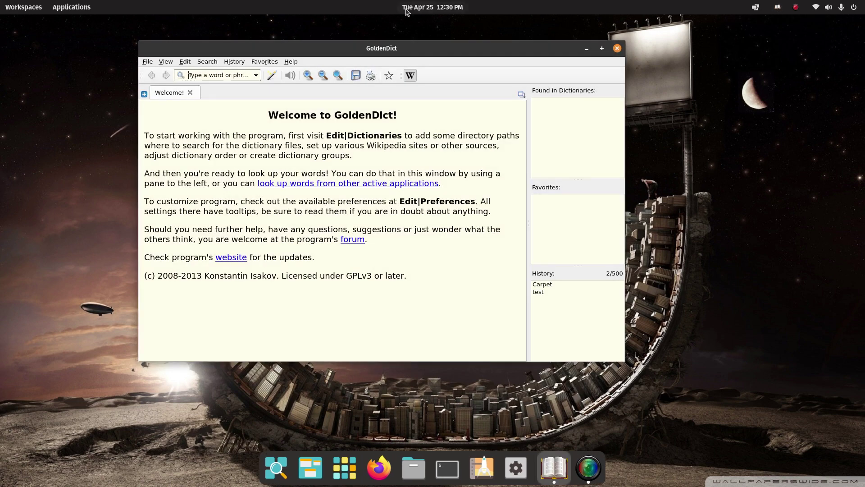
Step: Drag the GoldenDict window lower and toggle maximize/restore three times, ending unmaximized
drag(423, 53, 419, 86)
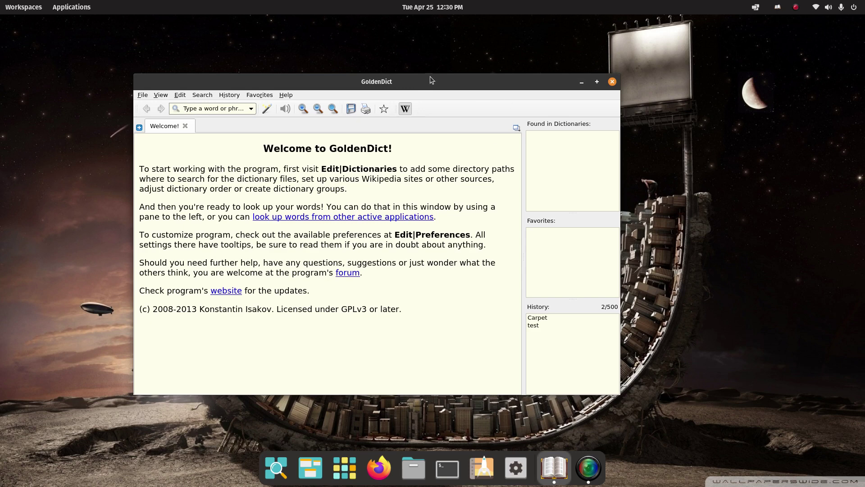
click(597, 83)
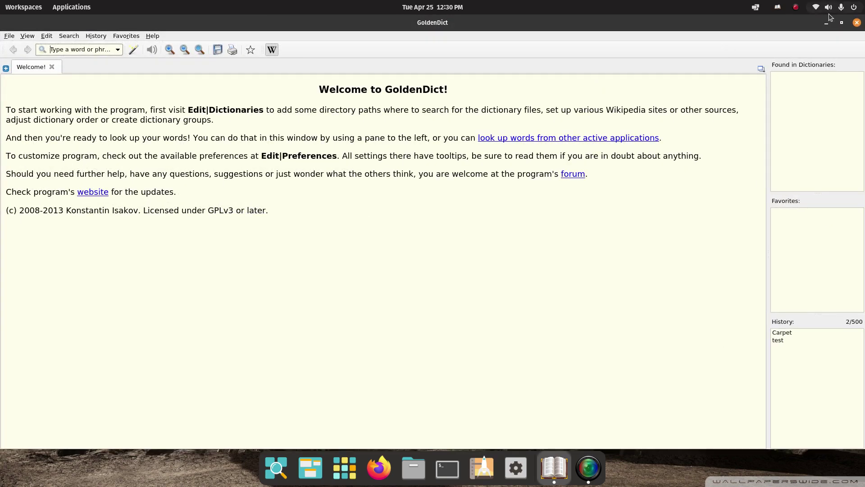
click(840, 22)
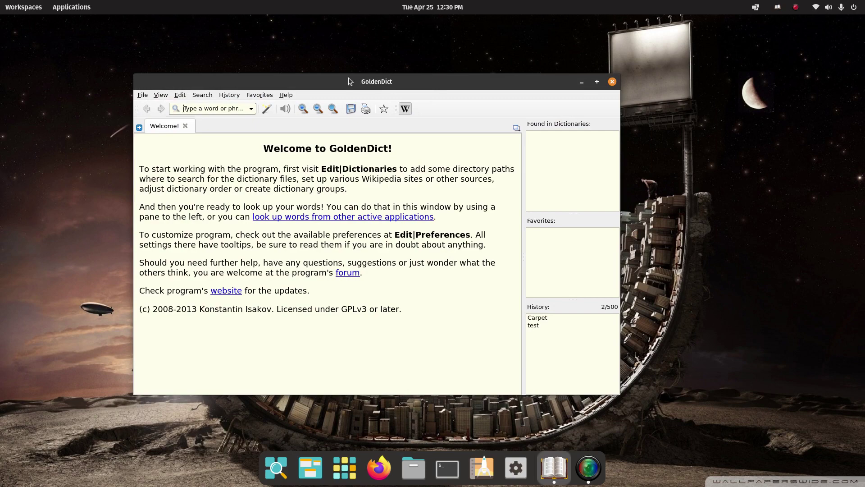
double_click(421, 80)
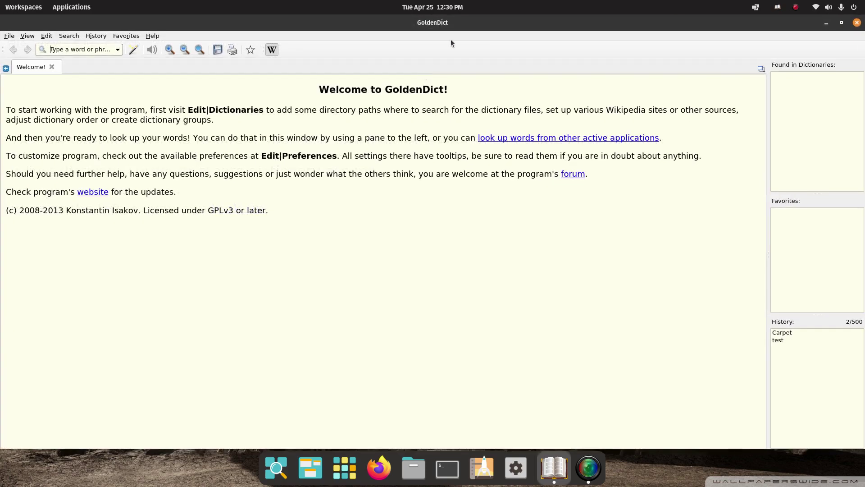
double_click(282, 18)
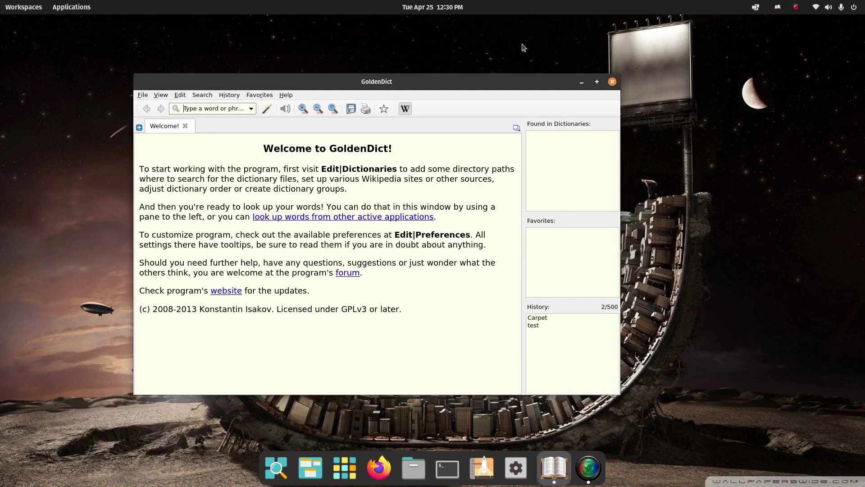
click(597, 82)
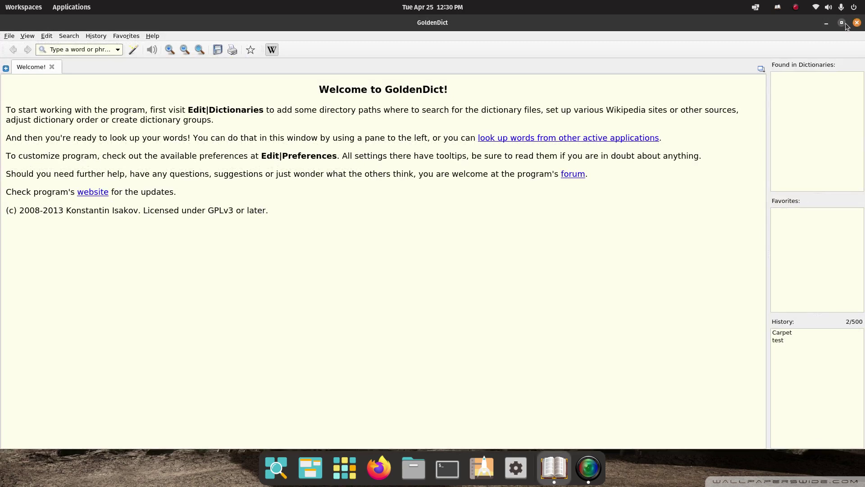
click(841, 23)
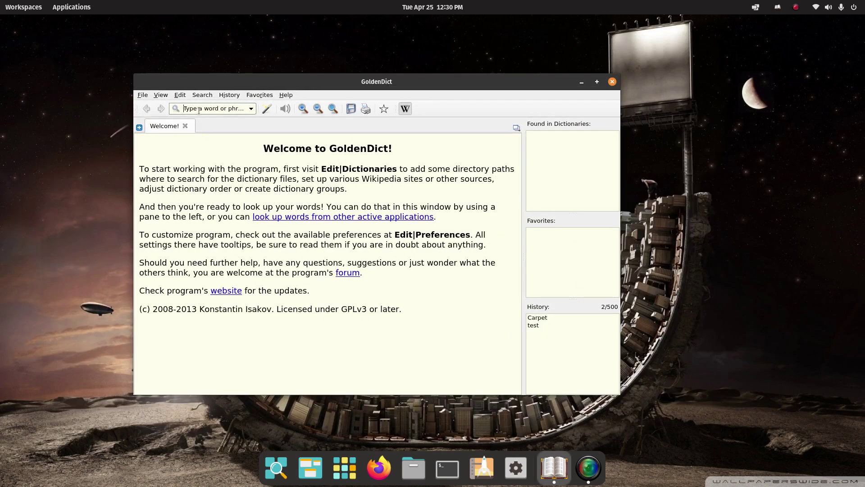
Step: Look up 'carpet' and scroll its English Wikipedia article back to the top
click(185, 111)
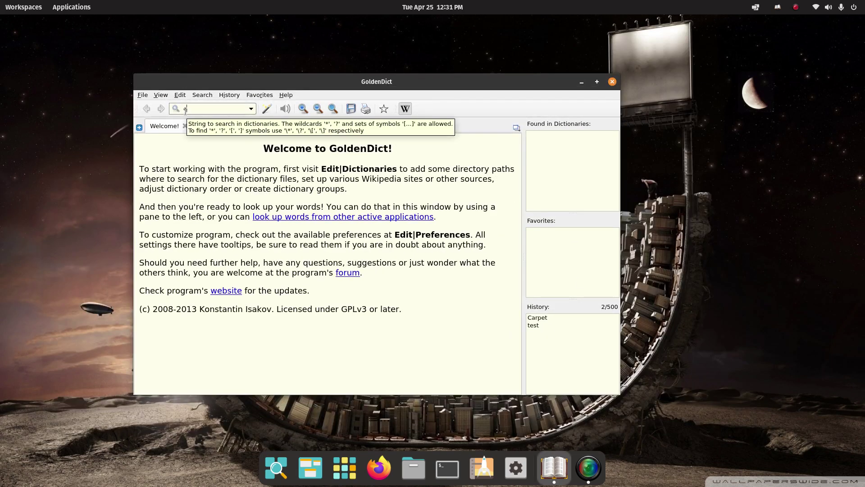
text(carpet)
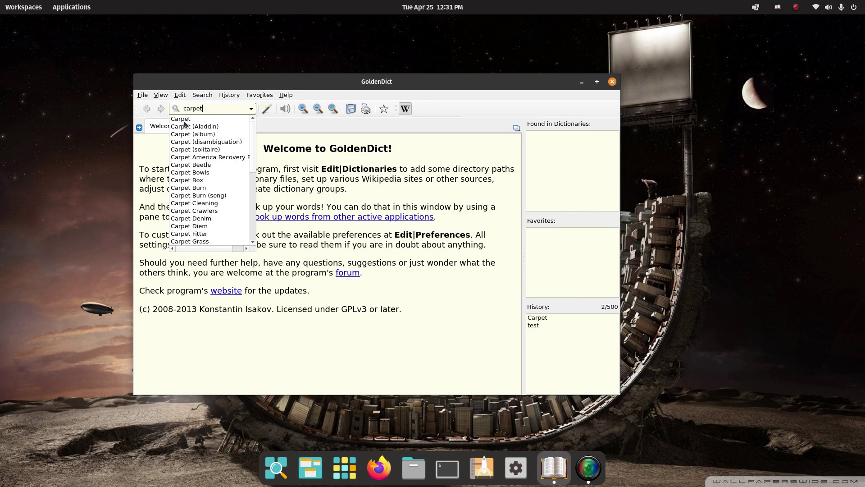
key(Return)
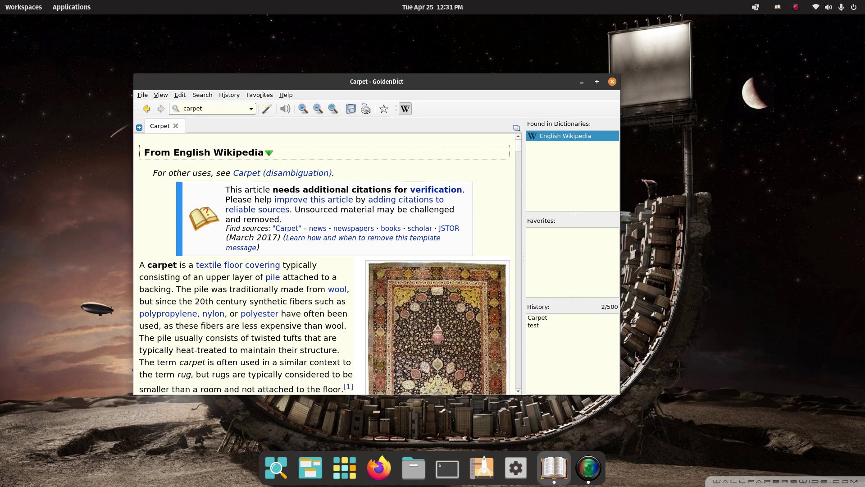
scroll(321, 289, down, 5)
scroll(321, 290, down, 4)
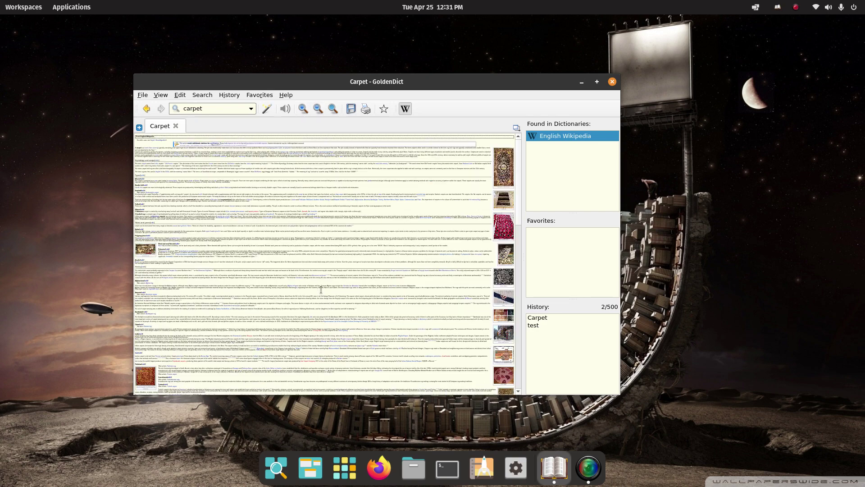
scroll(320, 290, up, 2)
scroll(321, 290, down, 2)
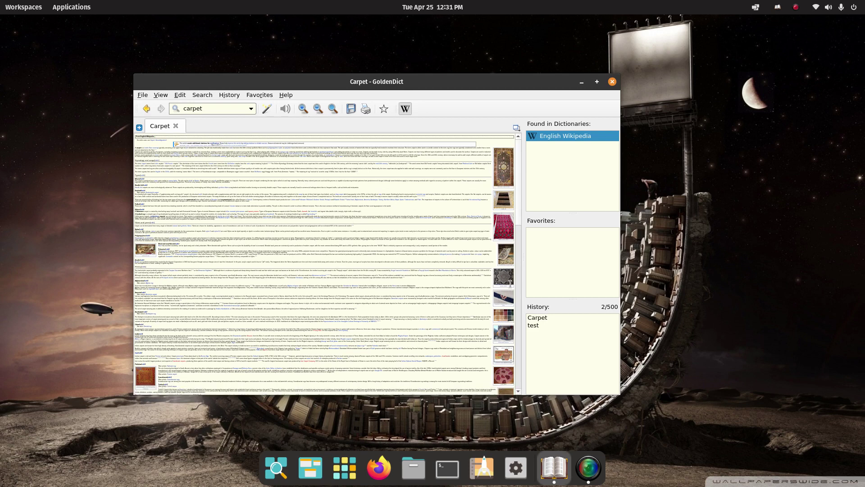
scroll(511, 283, down, 10)
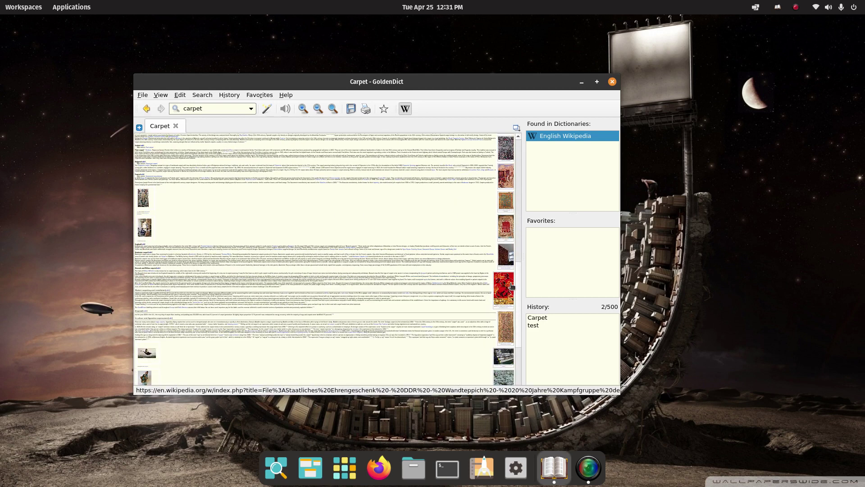
scroll(510, 283, down, 3)
scroll(466, 283, up, 5)
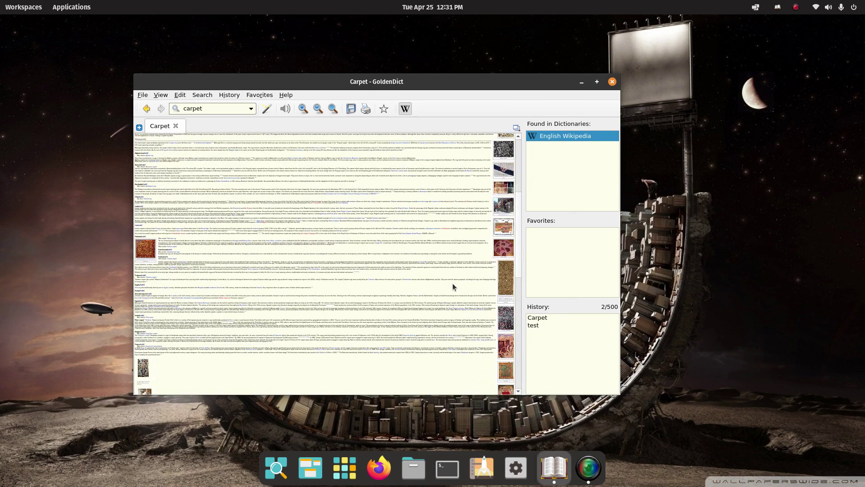
ctrl+scroll(276, 284, up, 7)
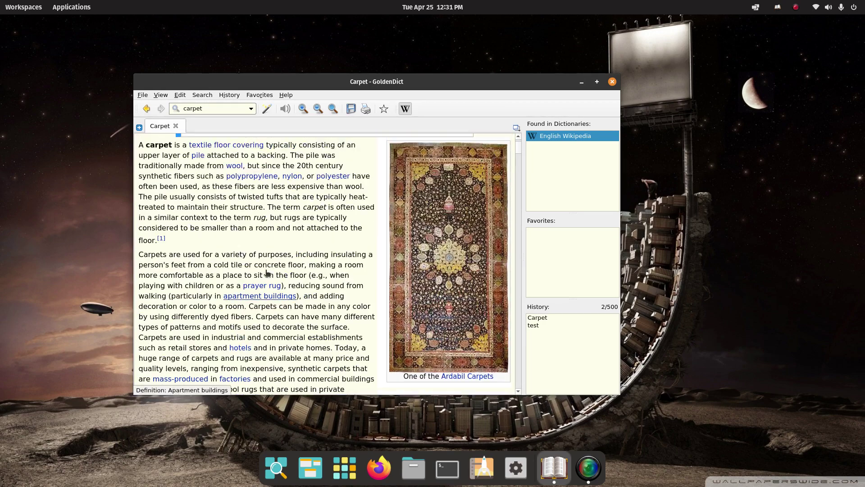
scroll(267, 273, up, 3)
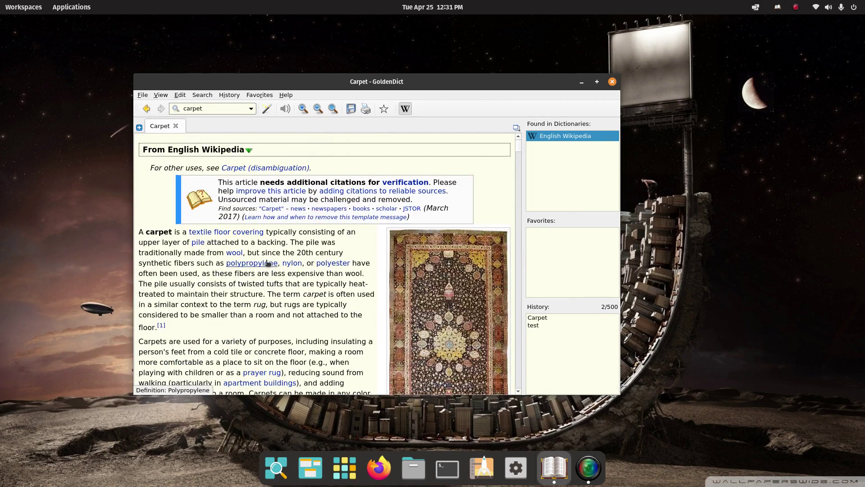
double_click(157, 232)
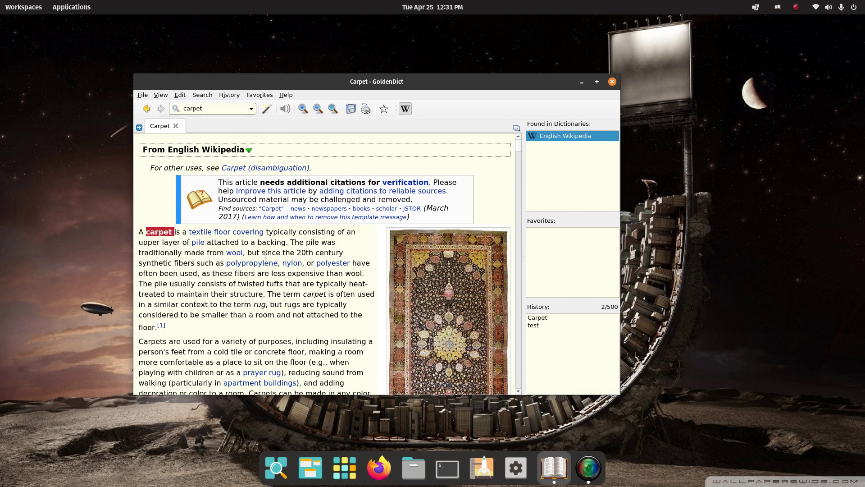
right_click(160, 231)
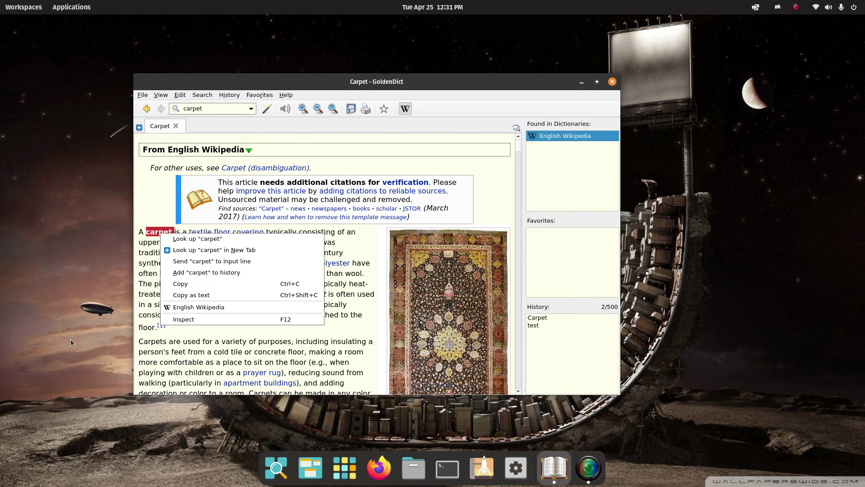
click(163, 198)
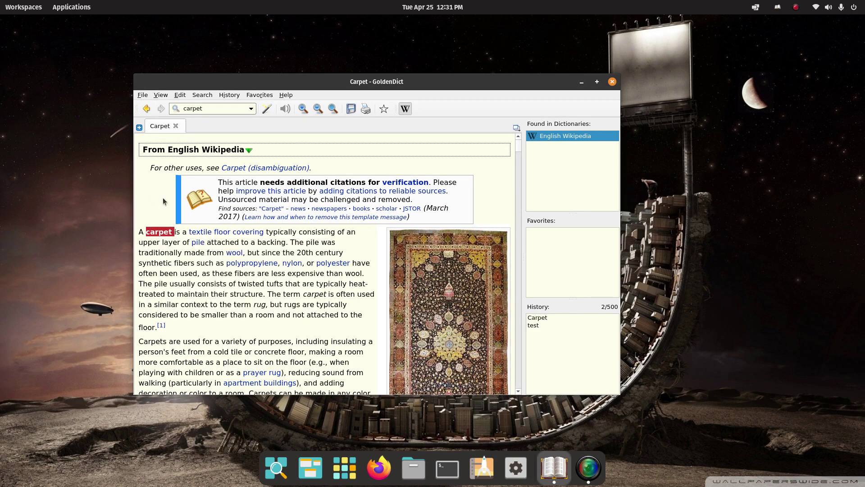
scroll(272, 282, down, 15)
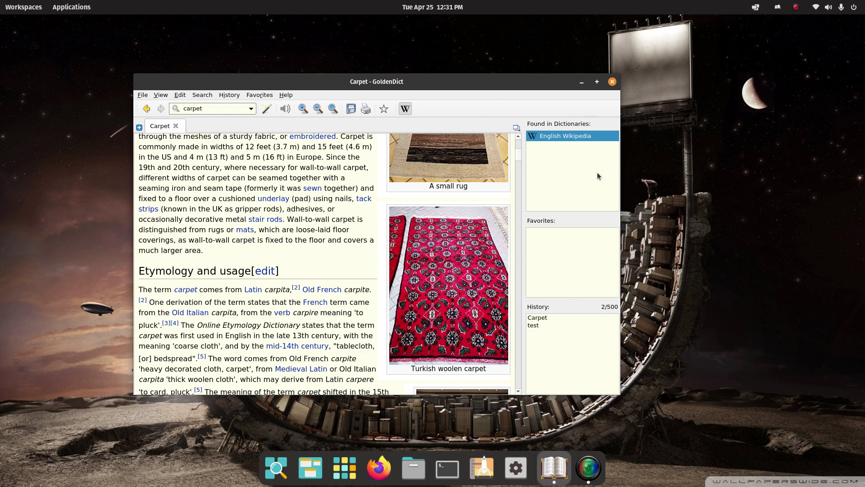
scroll(304, 172, up, 10)
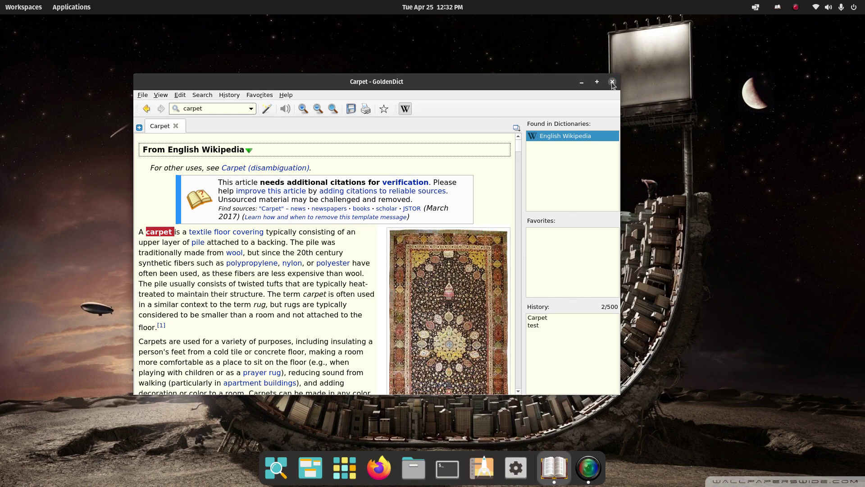
Step: Close the GoldenDict window, restore it from the tray menu, then close it again
click(611, 82)
click(778, 7)
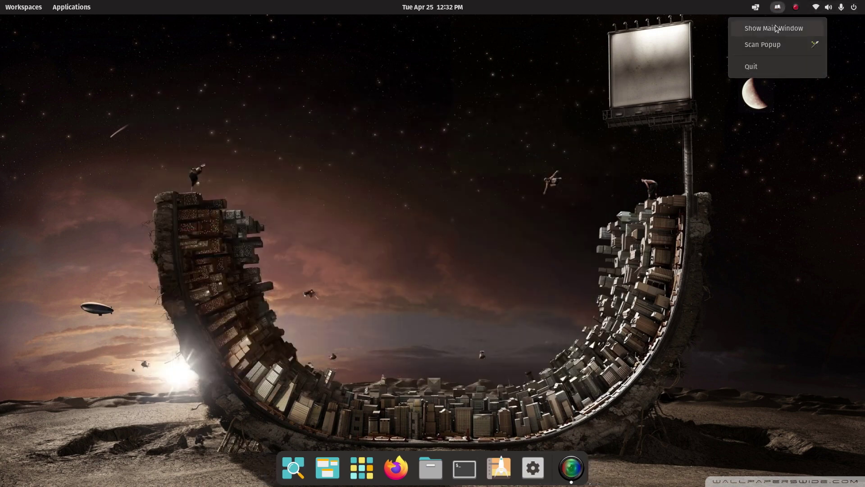
click(779, 27)
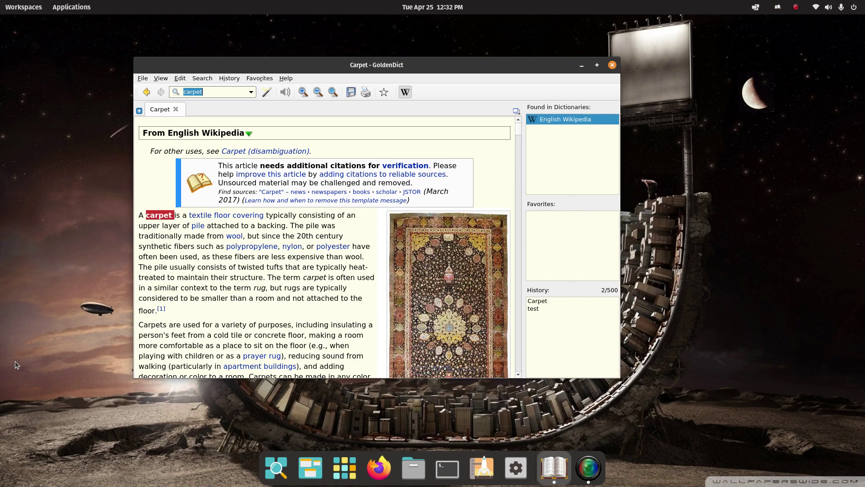
click(612, 66)
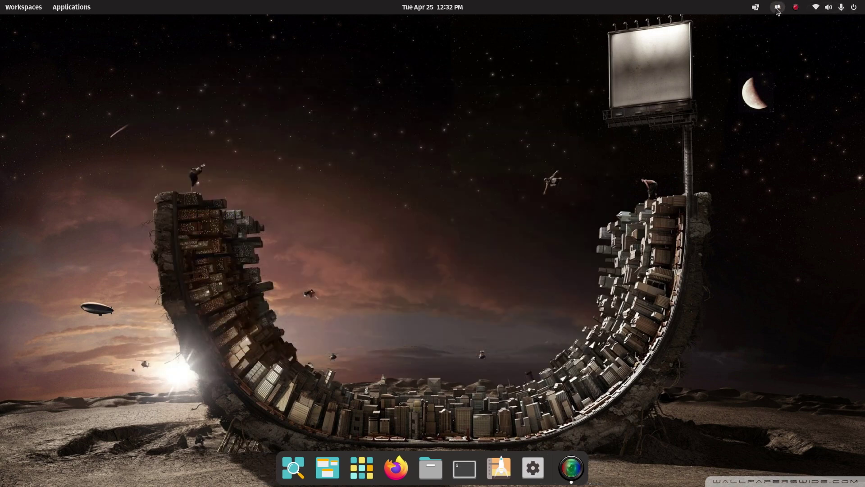
click(777, 8)
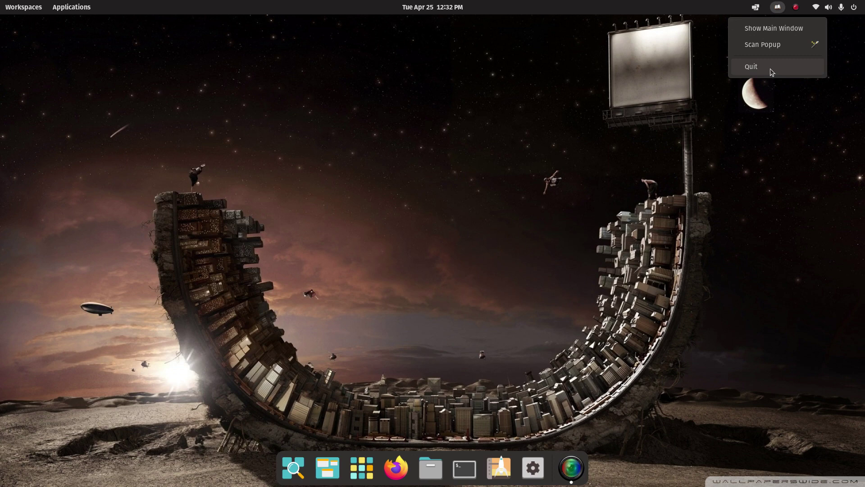
click(776, 244)
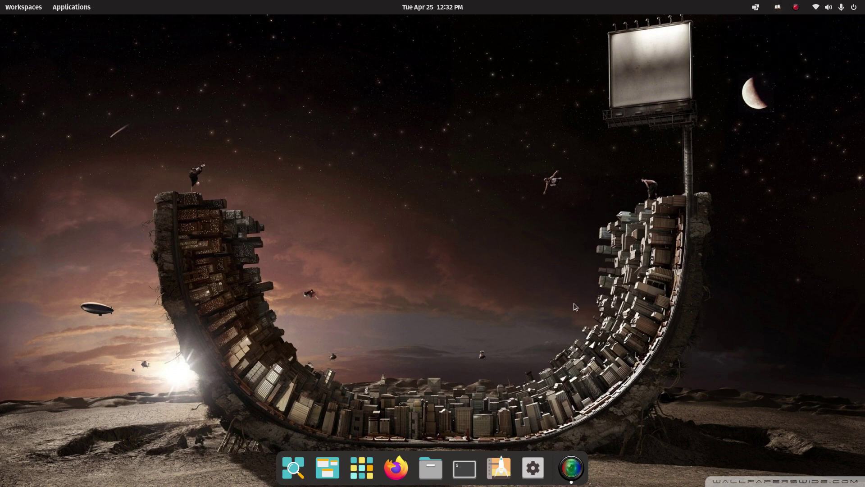
Step: Open the Applications launcher and show its Office folder of LibreOffice apps
click(362, 467)
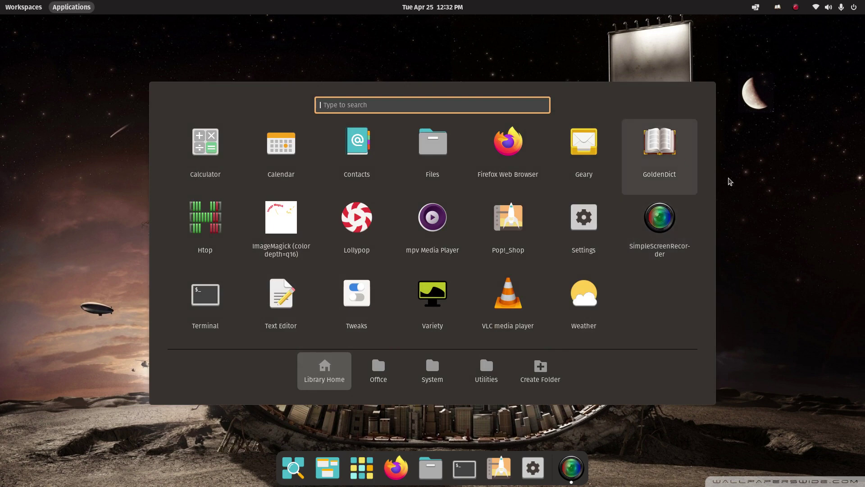
key(Escape)
click(365, 470)
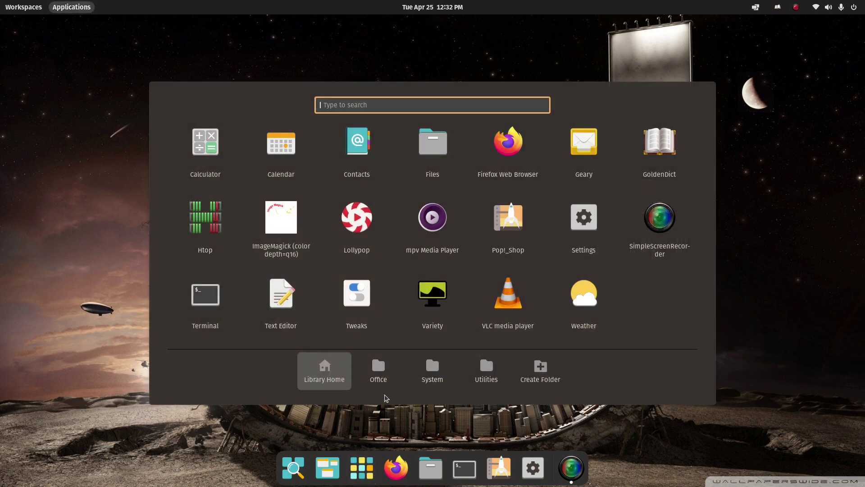
click(379, 367)
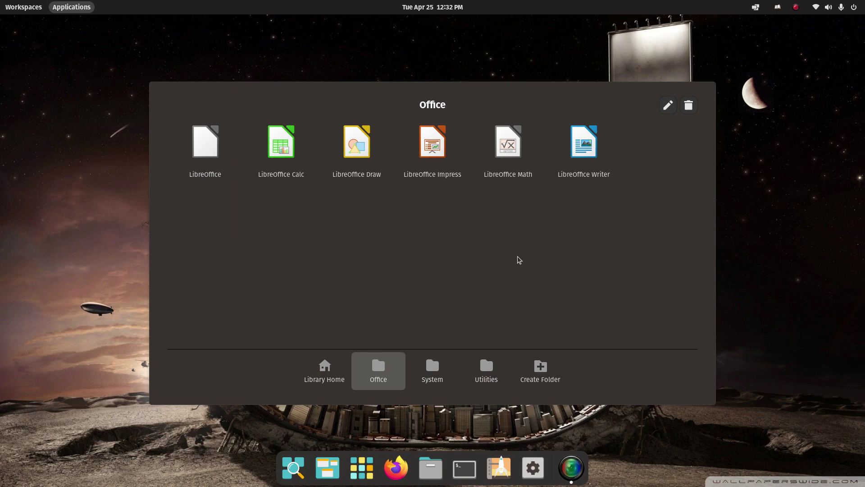
Step: Open the LibreOffice Start Center and browse its Templates grid of letters, BPMN, business cards and CVs
click(203, 144)
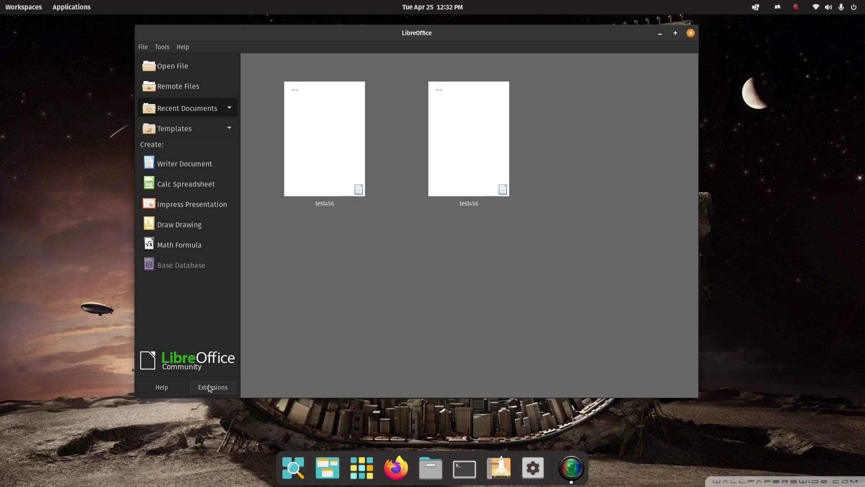
click(178, 129)
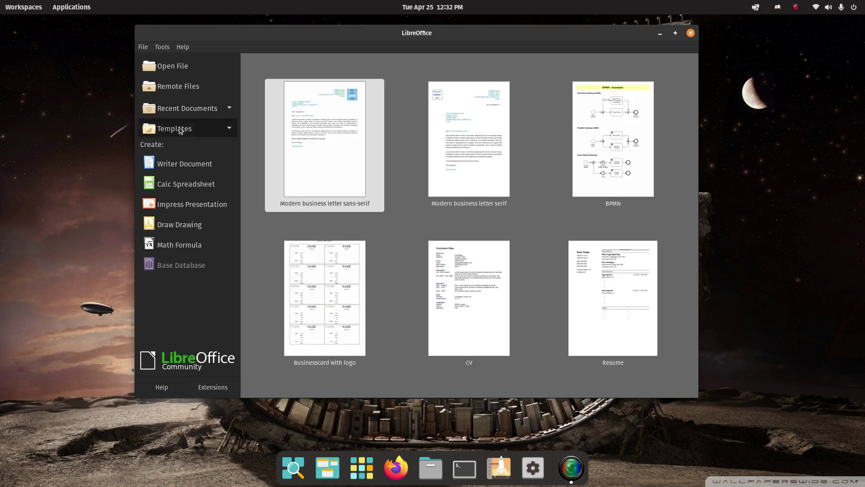
scroll(400, 231, down, 15)
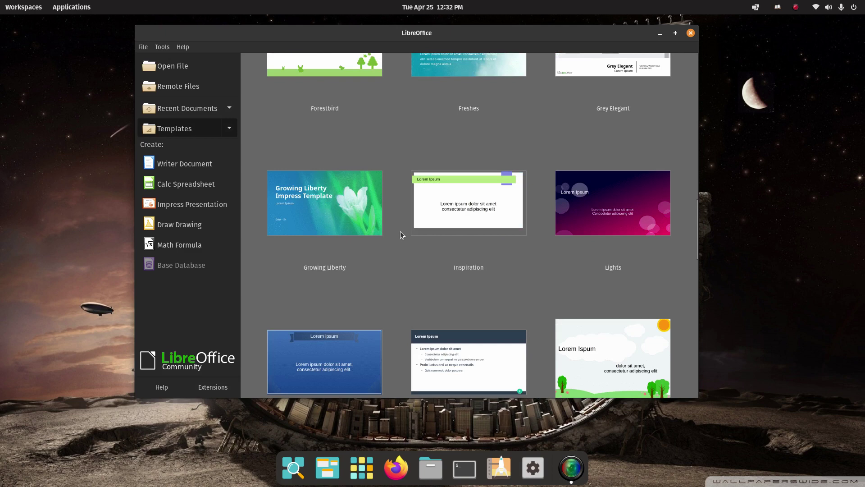
scroll(400, 231, up, 15)
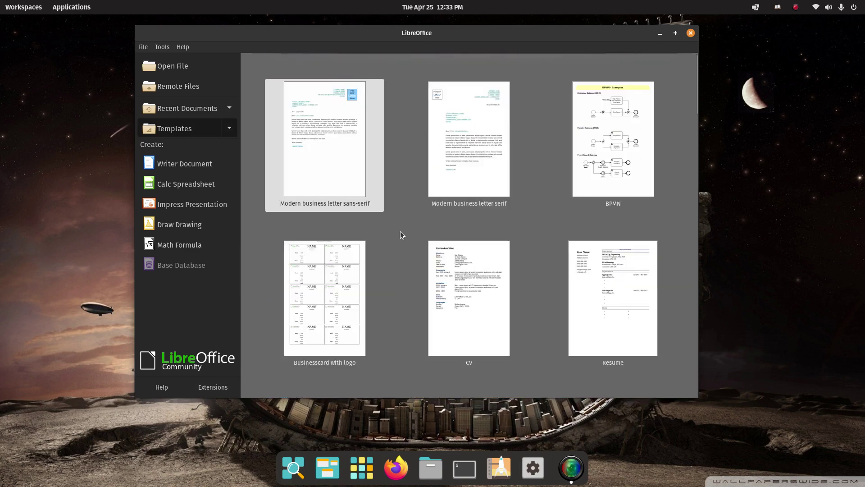
Step: On the Extensions site, filter to Documents and view the cahier d'école CV template's release details
click(214, 388)
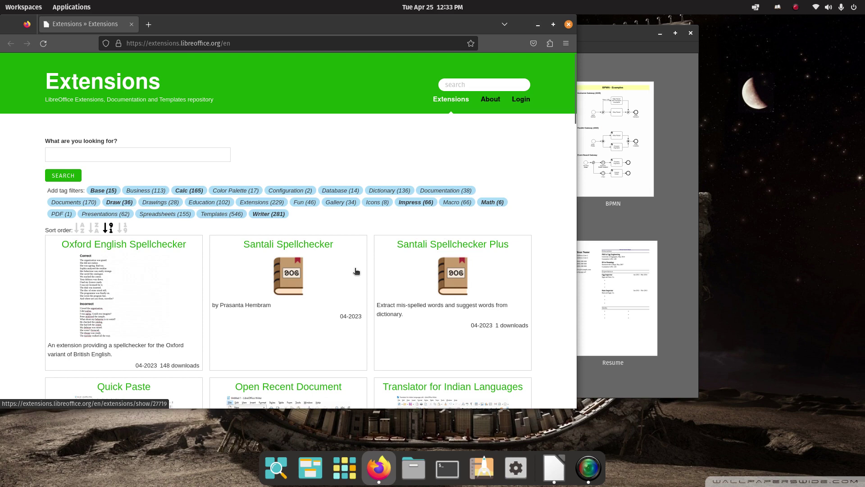
click(63, 204)
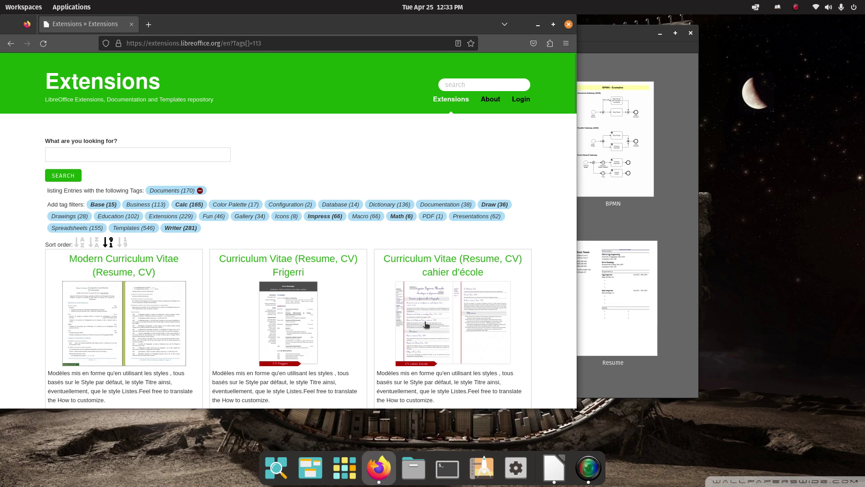
click(462, 317)
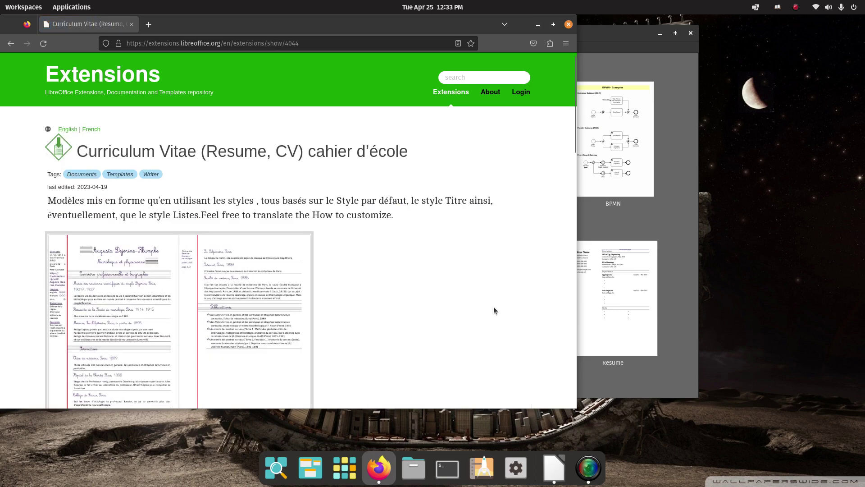
scroll(493, 307, down, 10)
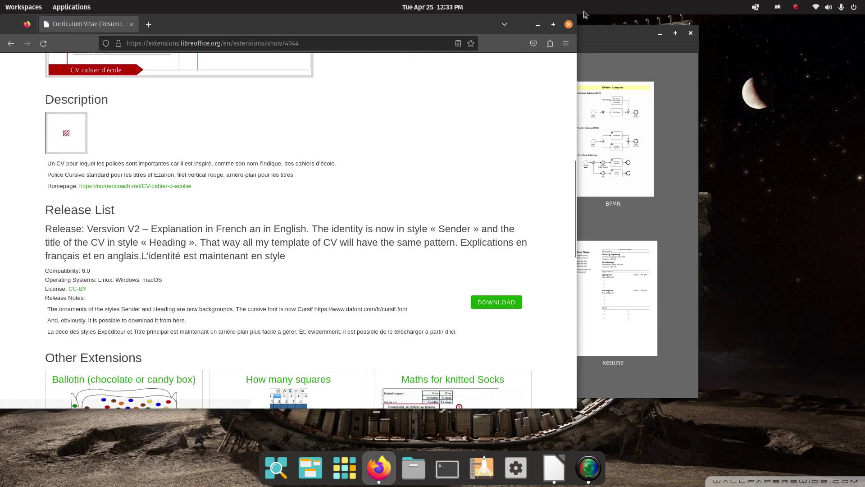
Step: Close Firefox, start a new Writer document, and type 'Tesst', correcting it to 'Test' via spelling suggestion
click(568, 24)
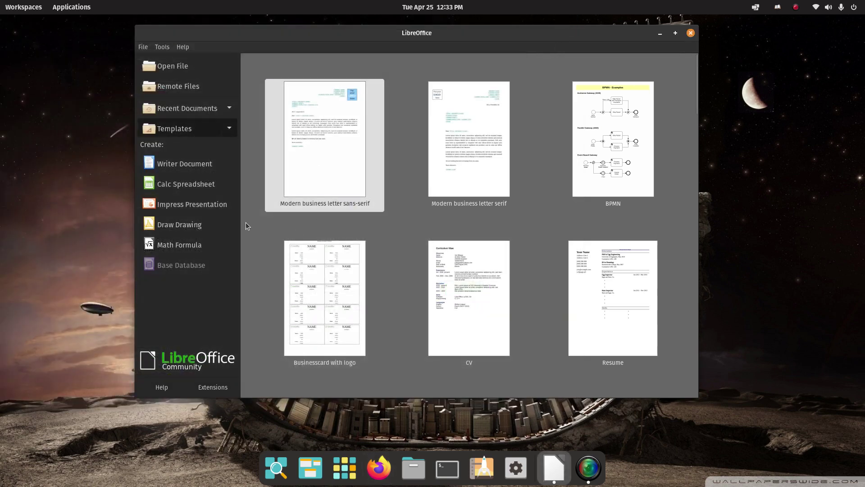
click(174, 168)
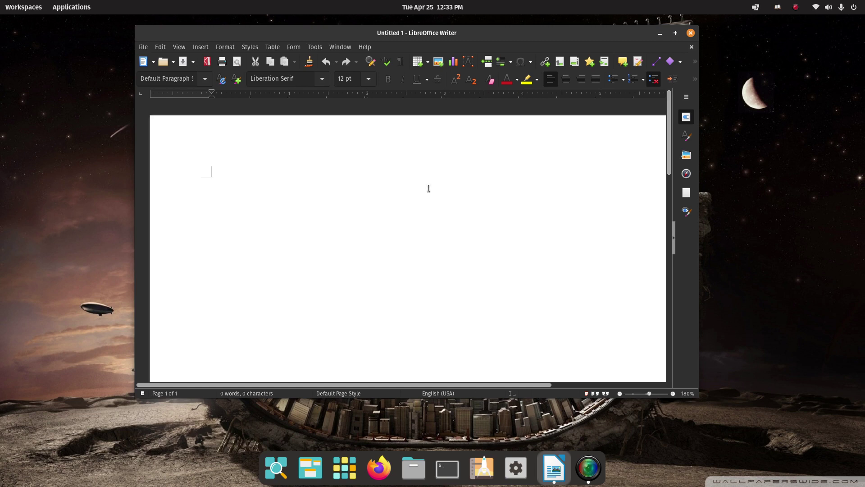
text(Tesst)
right_click(225, 185)
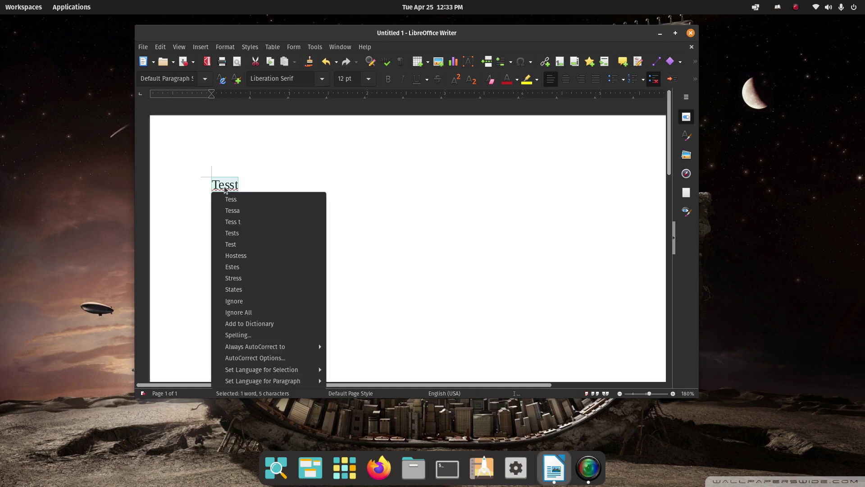
click(258, 245)
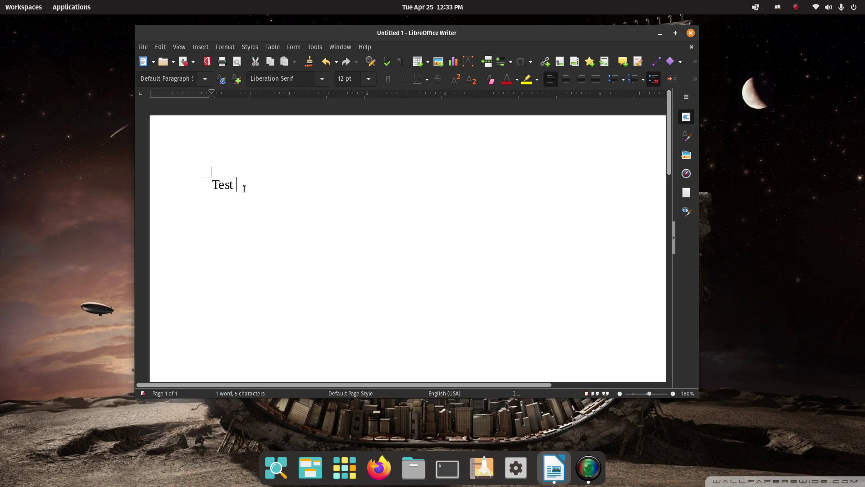
Step: Add ' one two' after Test and bring the GoldenDict Carpet window back up
text(one two)
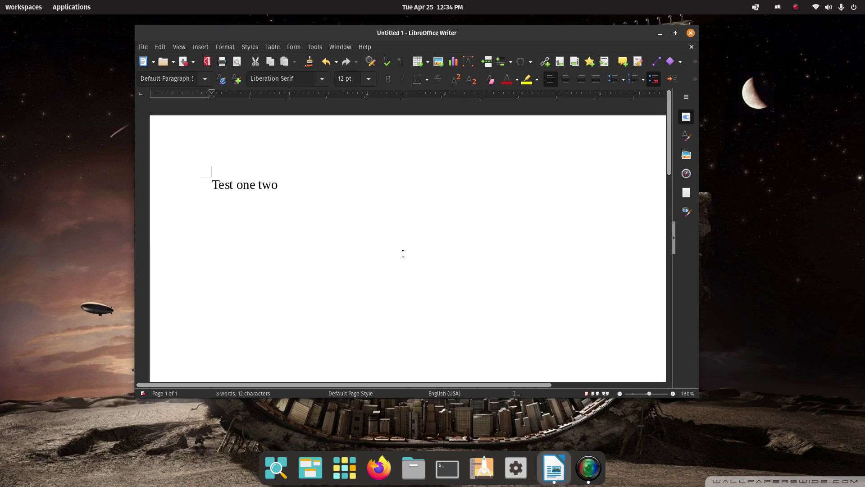
click(772, 9)
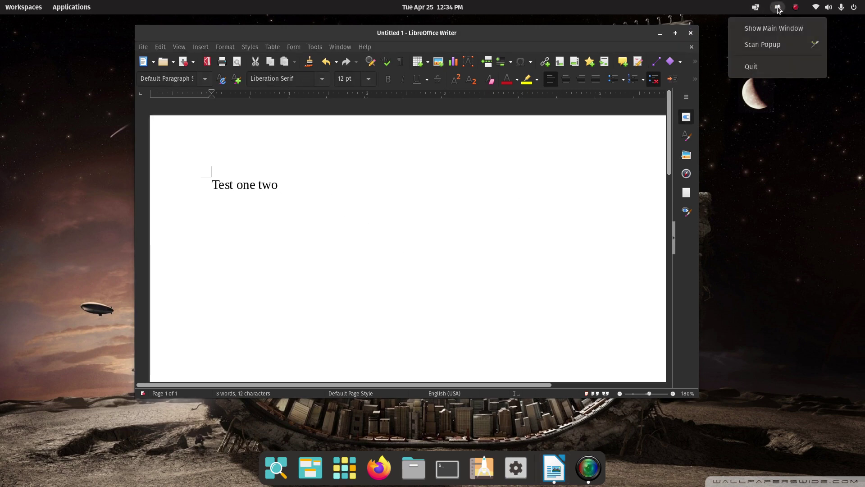
click(778, 29)
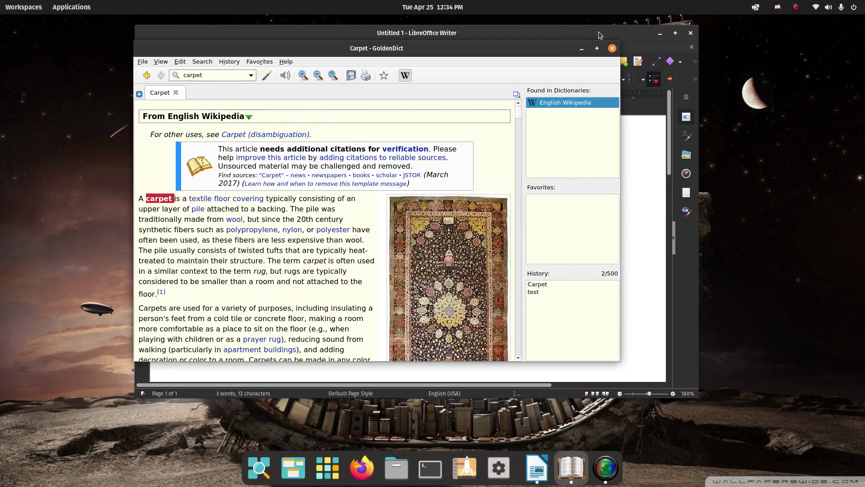
Step: Zoom the Writer page out to the whole page at 20%, then in to 280%
ctrl+scroll(281, 250, up, 3)
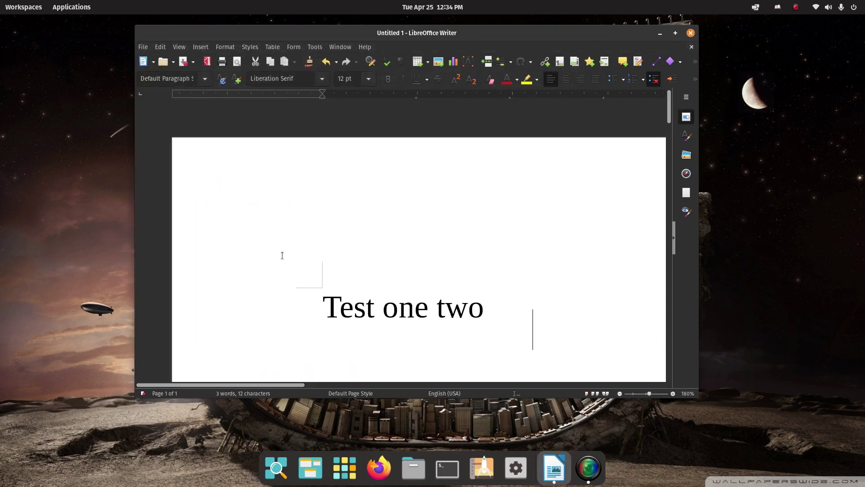
ctrl+scroll(282, 255, down, 5)
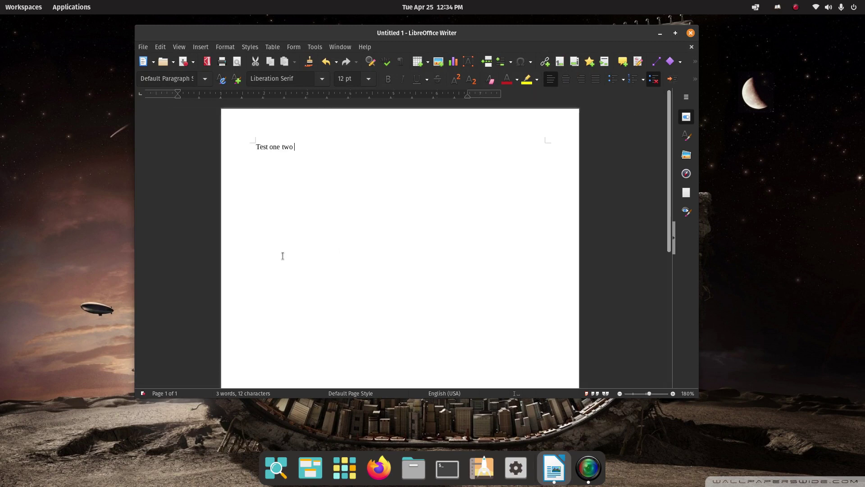
ctrl+scroll(282, 256, down, 3)
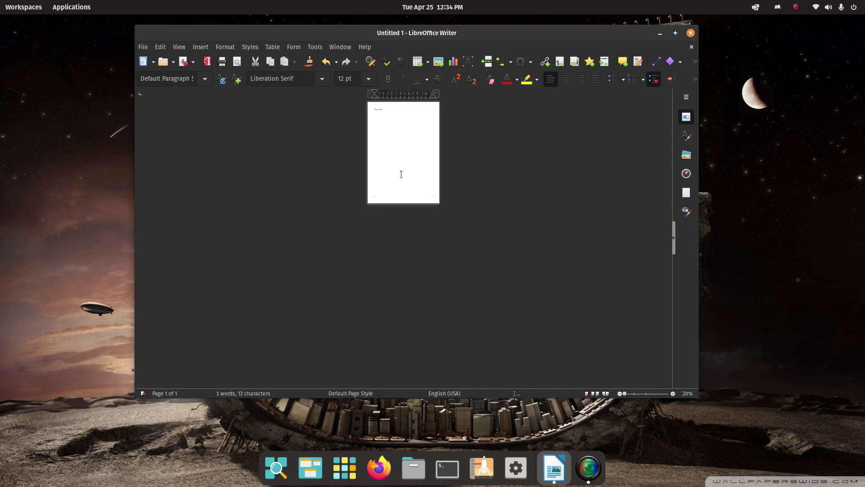
ctrl+scroll(399, 178, up, 4)
ctrl+scroll(398, 177, up, 10)
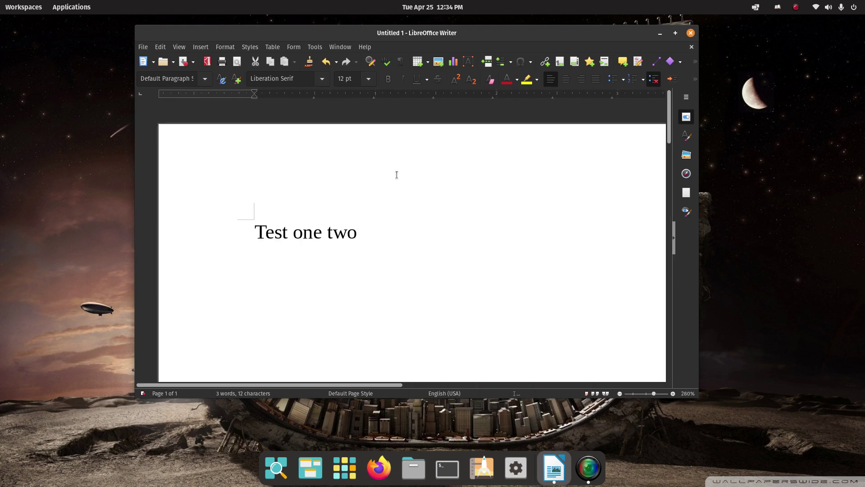
click(143, 49)
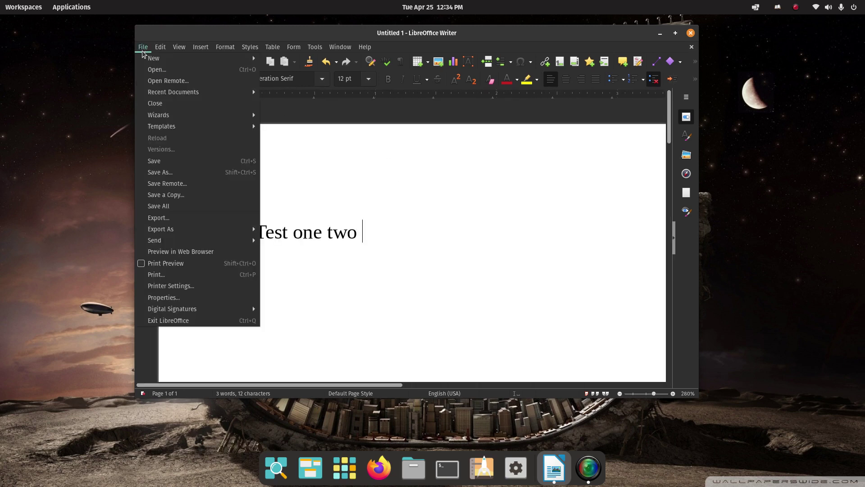
click(174, 172)
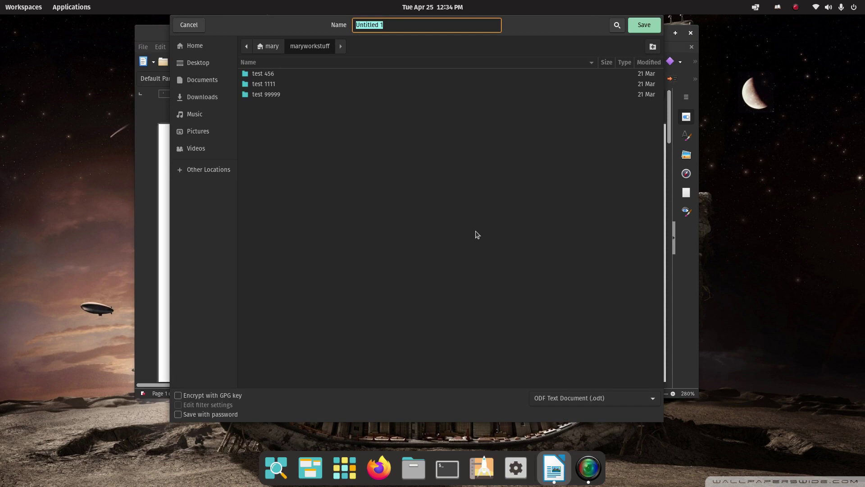
click(642, 405)
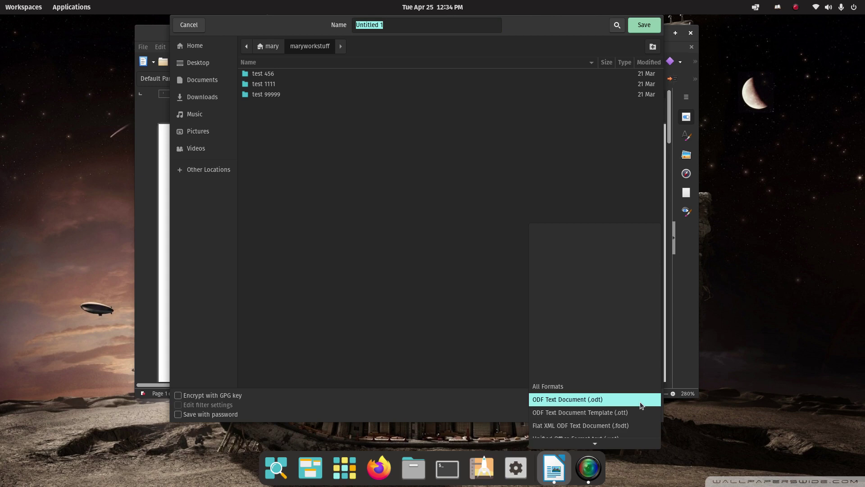
scroll(635, 413, down, 5)
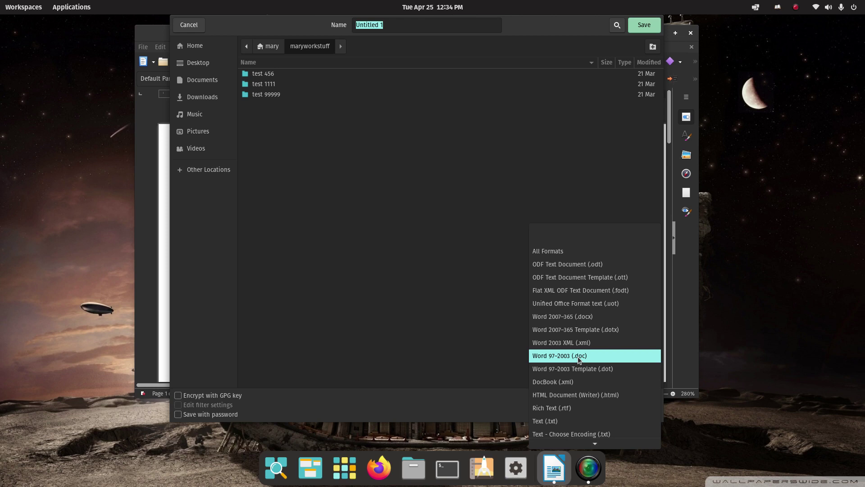
mouse_move(587, 444)
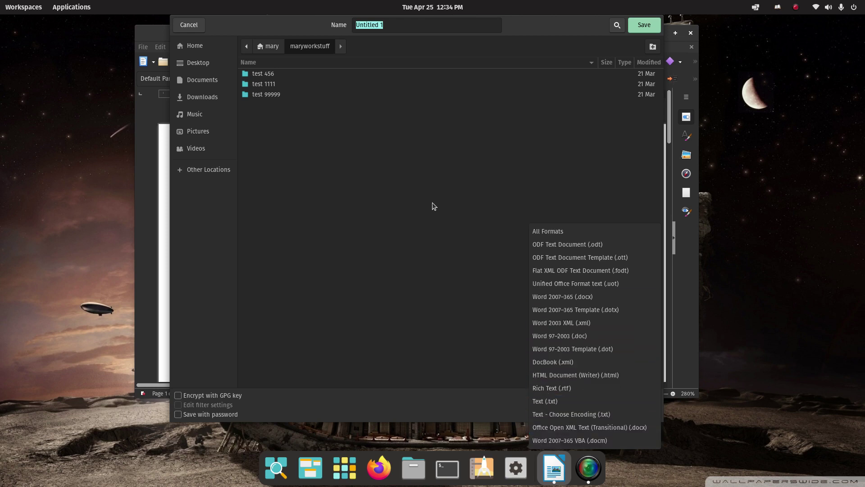
click(389, 163)
click(185, 26)
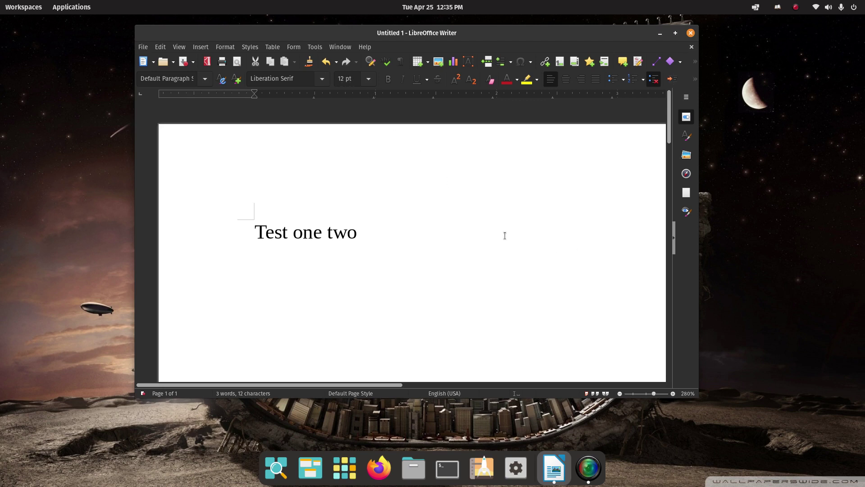
Step: Look through the Help and File menus without choosing any command
click(367, 48)
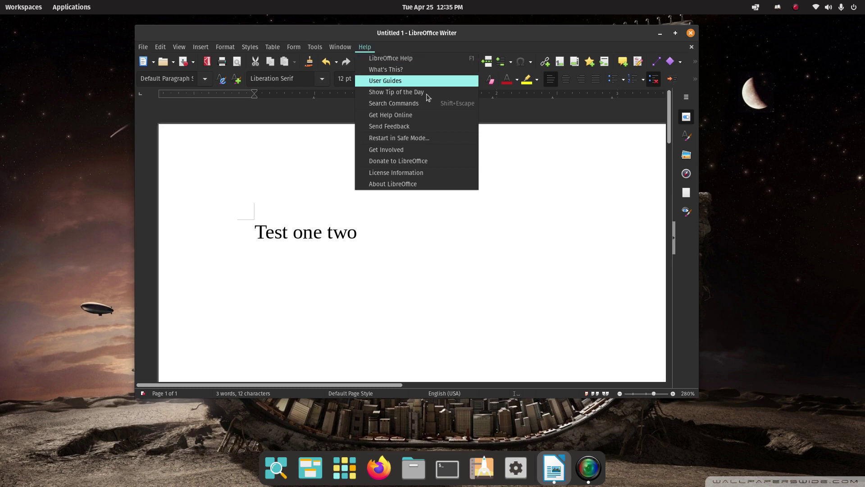
click(564, 199)
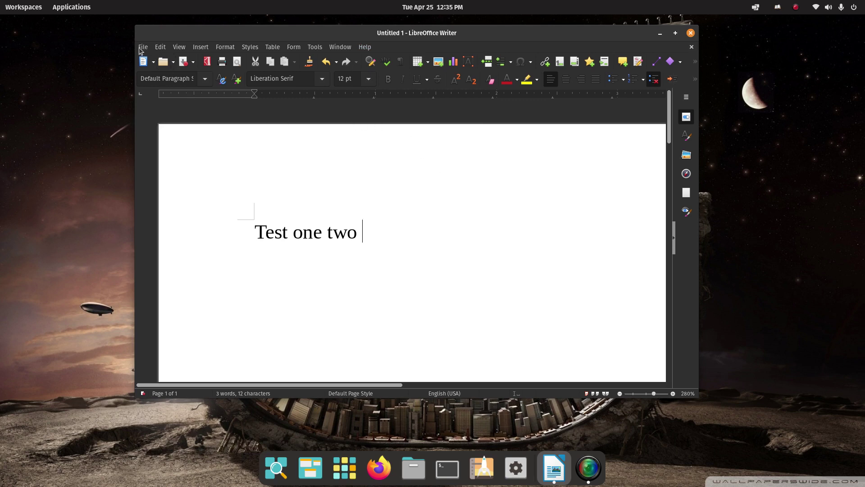
click(143, 47)
click(497, 118)
Step: Close the document window, cancel the prompt, then request closing again with Ctrl+W
click(689, 34)
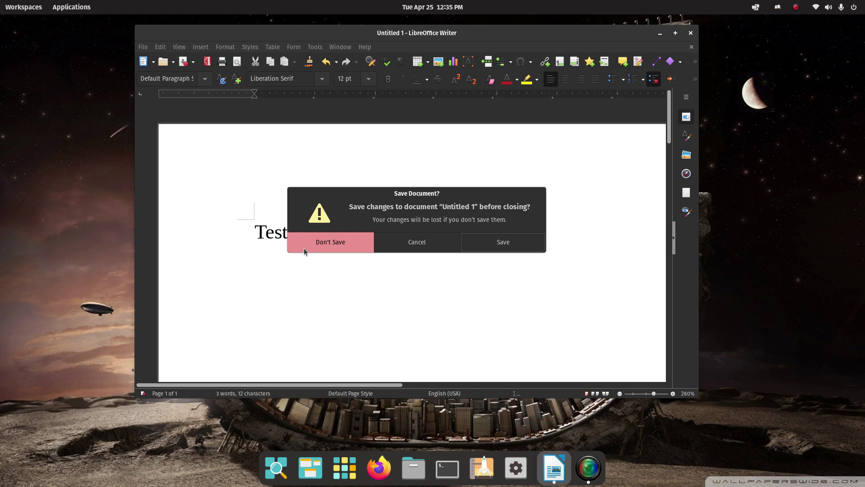
click(417, 246)
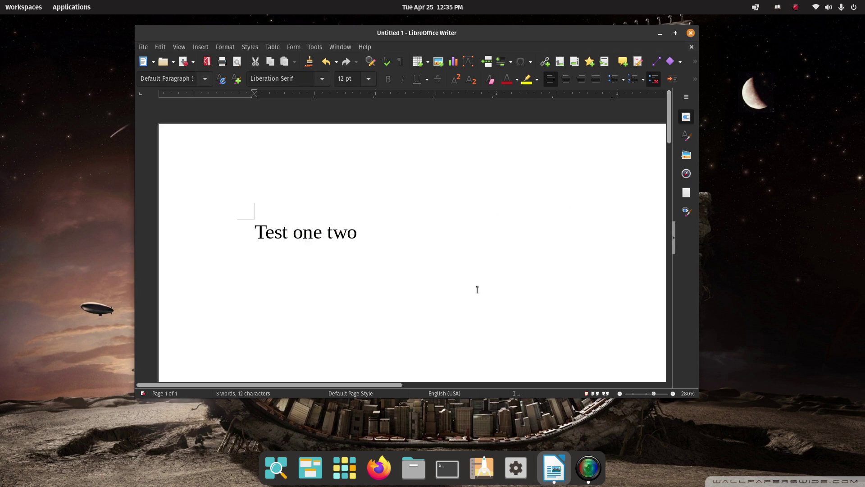
key(ctrl+w)
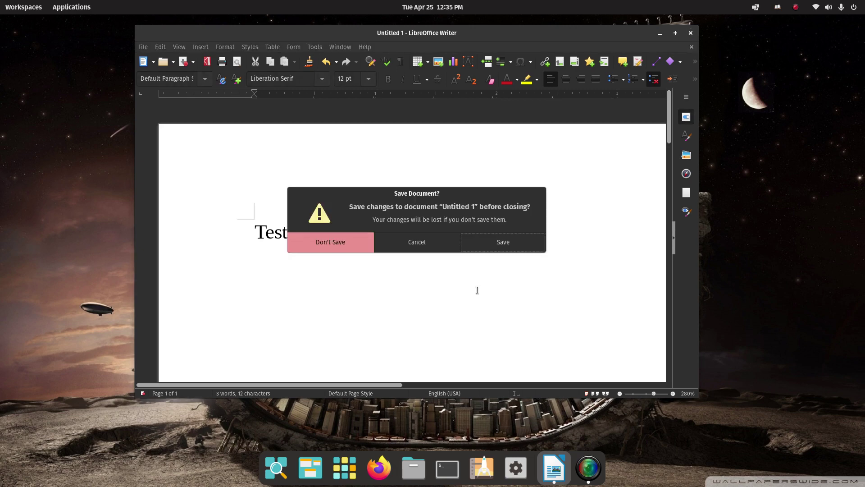
click(327, 246)
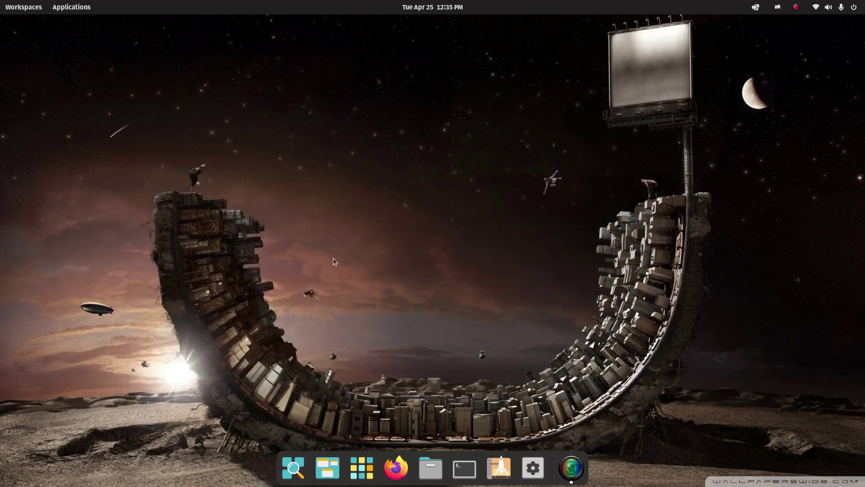
click(362, 474)
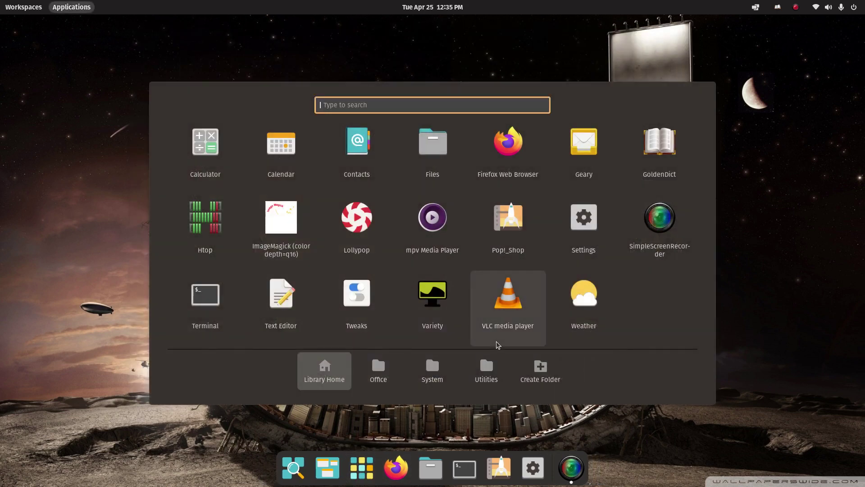
click(389, 373)
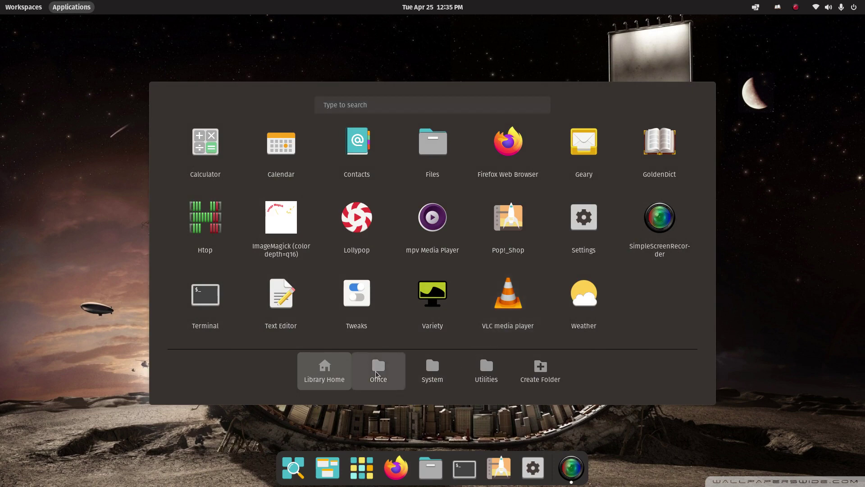
click(581, 145)
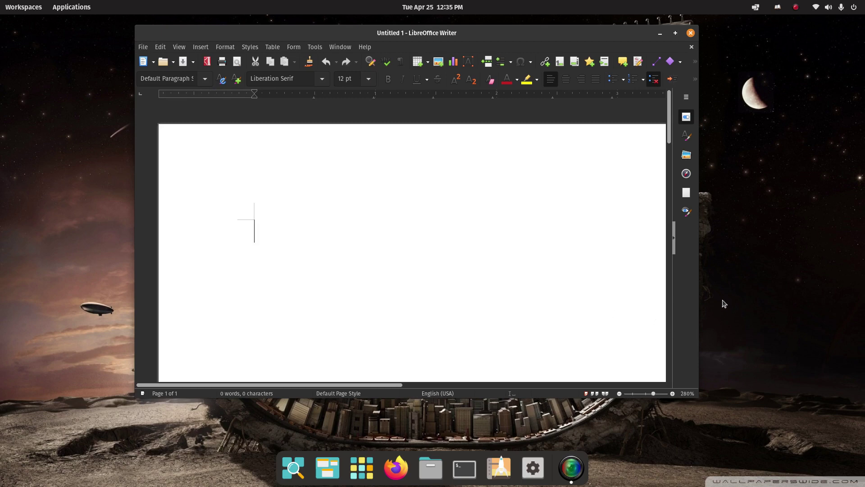
key(ctrl+q)
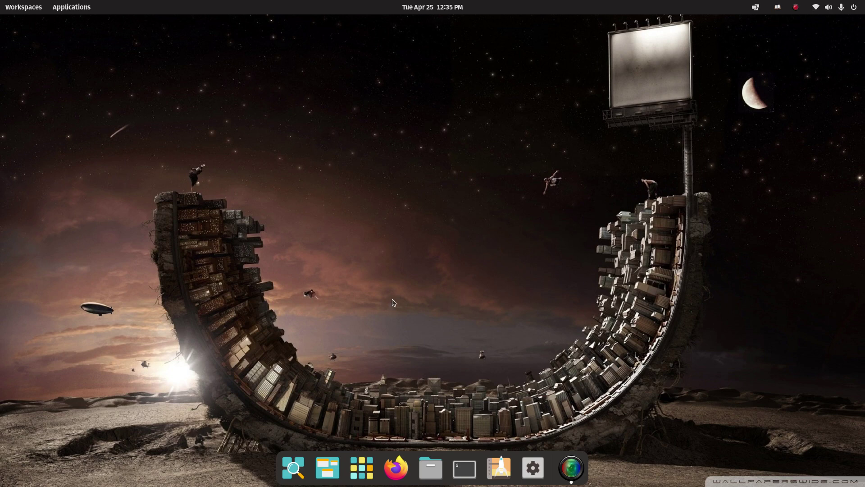
click(396, 468)
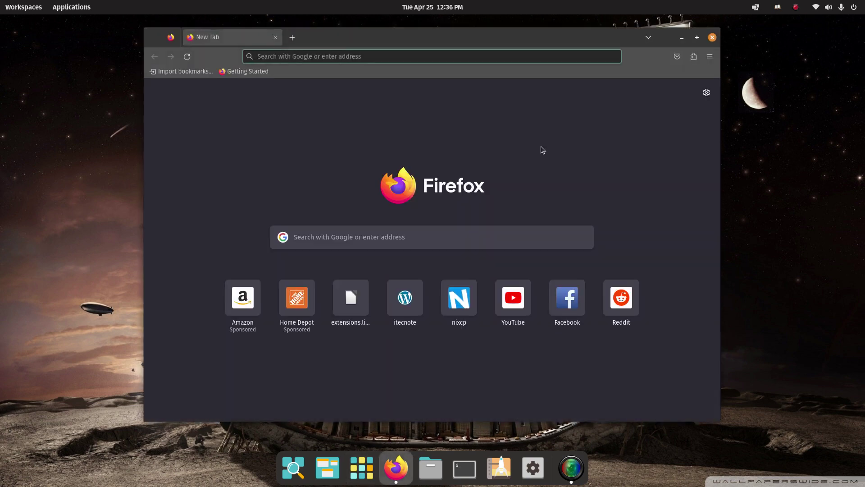
key(ctrl+w)
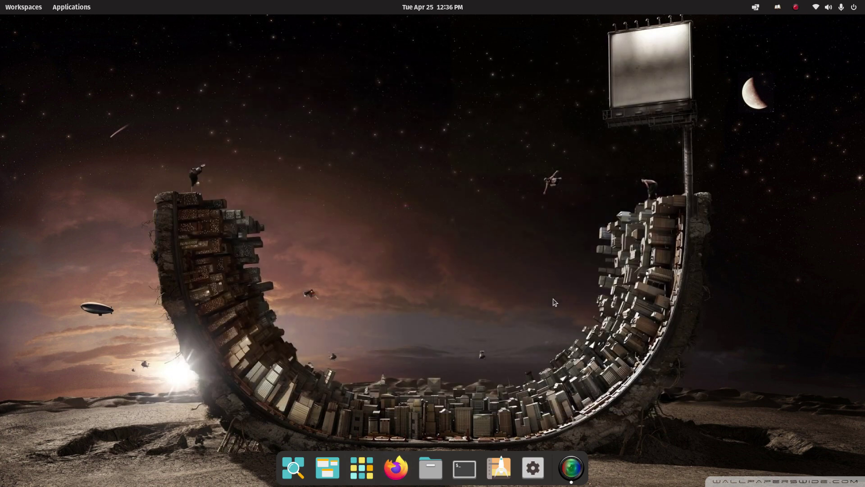
click(361, 478)
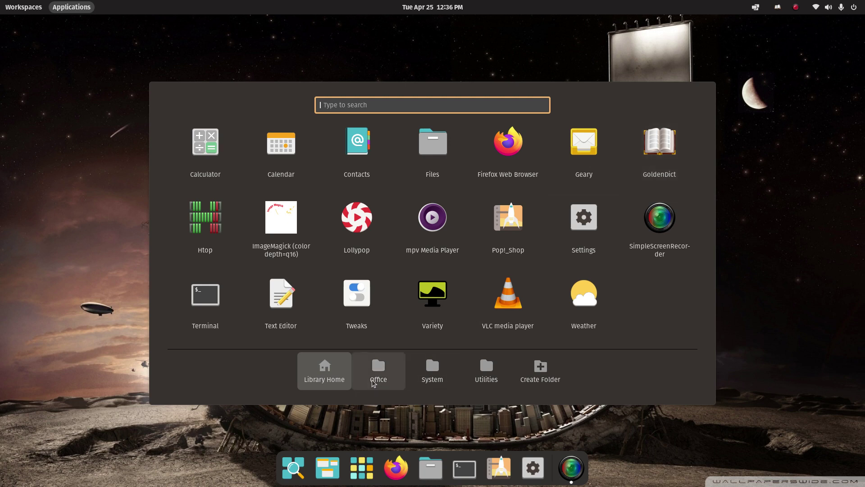
click(378, 370)
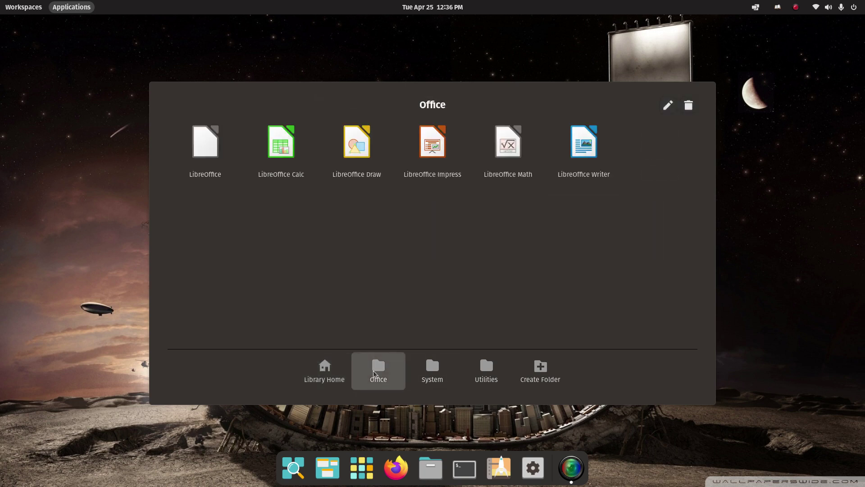
click(207, 171)
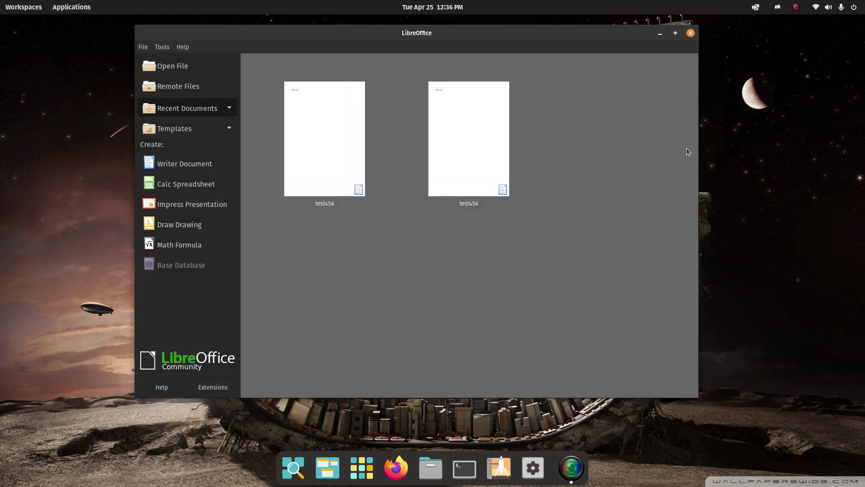
click(690, 33)
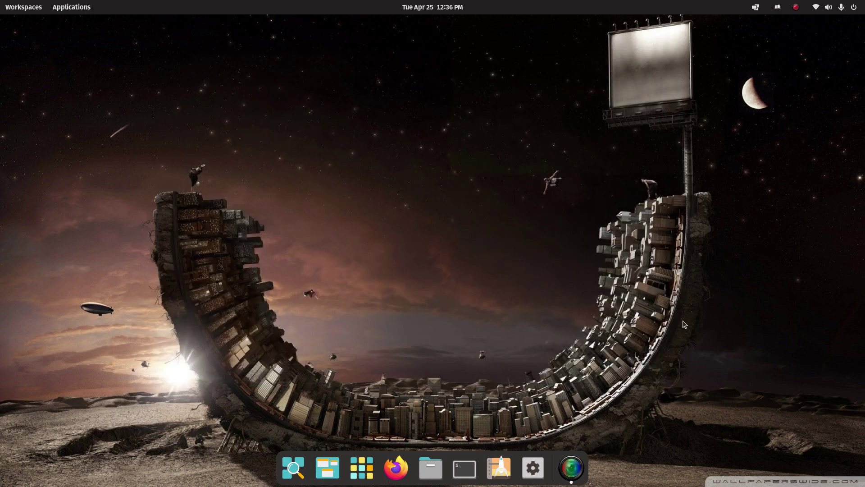